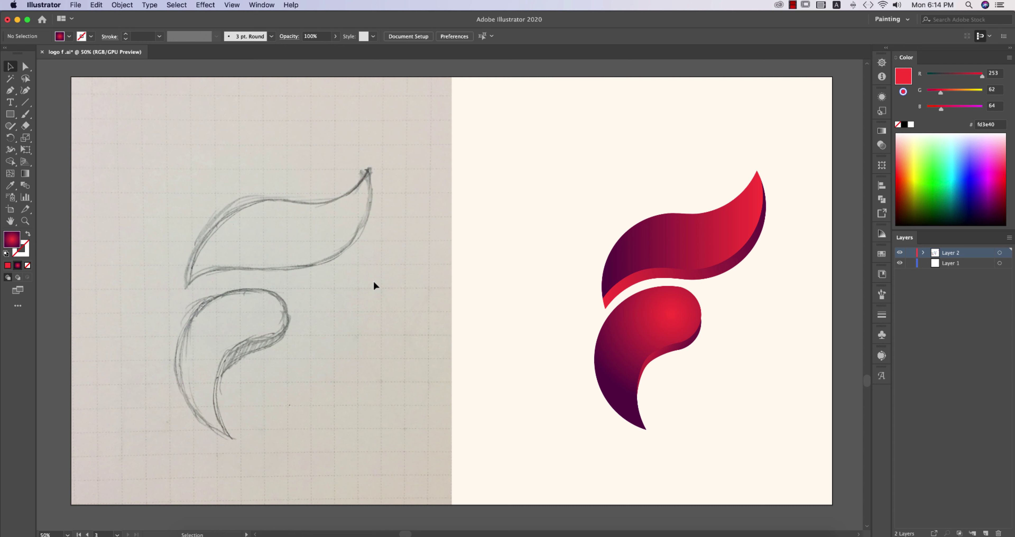
Create a new blank document with a square artboard
{"action": "left_click", "coordinate": [76, 4]}
{"action": "left_click", "coordinate": [81, 16]}
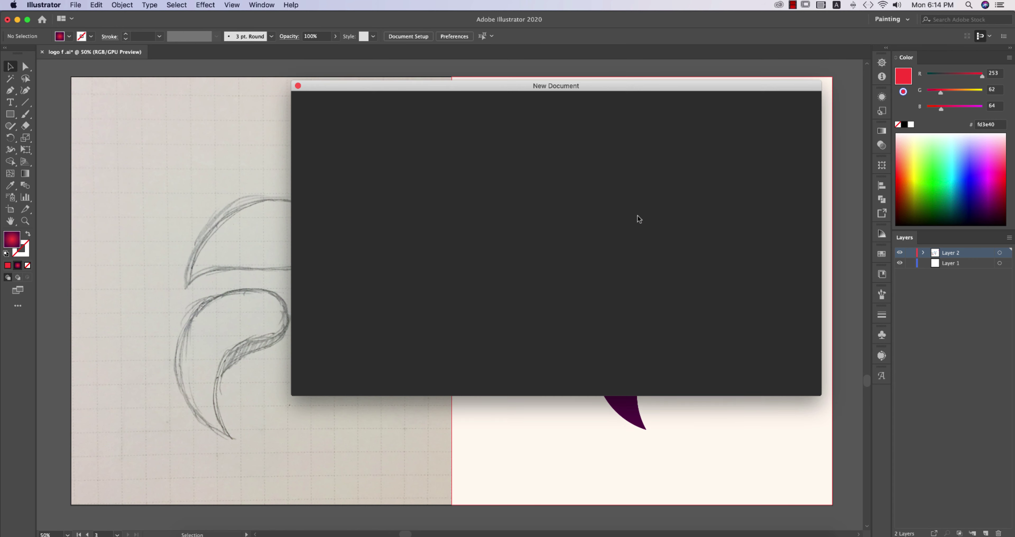
{"action": "double_click", "coordinate": [333, 276]}
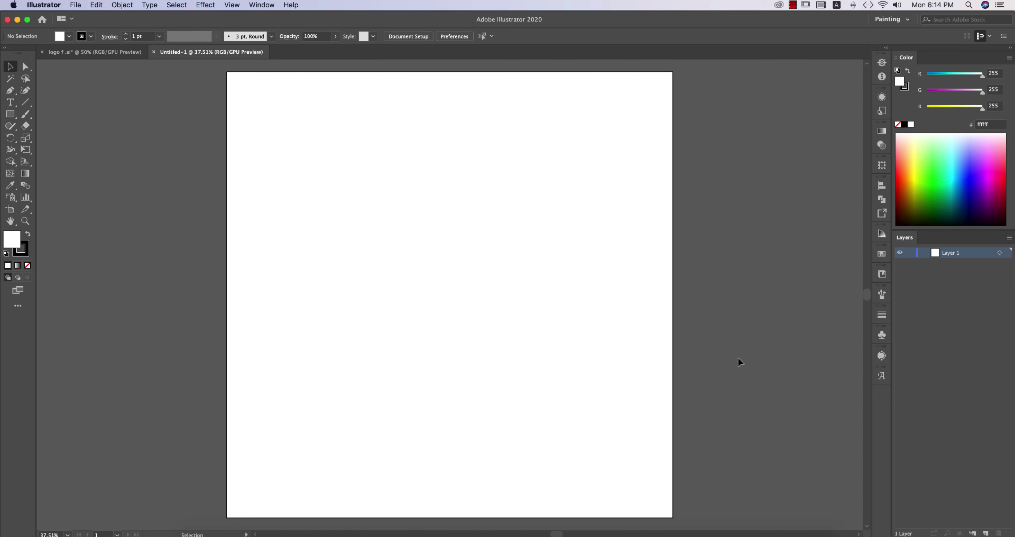
Review the sketch and coloured logo in the logo f.ai document, ending on the new blank document
{"action": "left_click", "coordinate": [101, 54]}
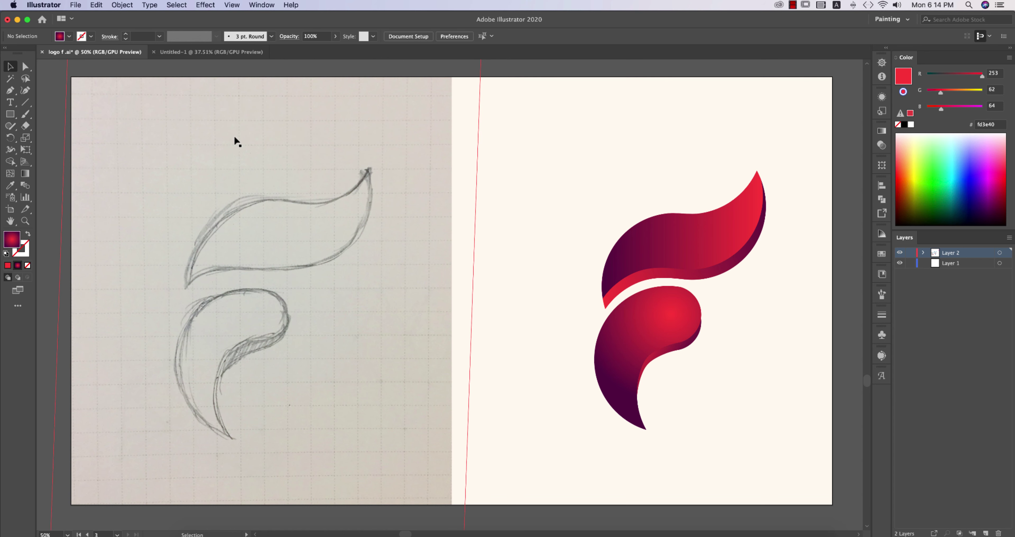
{"action": "left_click", "coordinate": [217, 52]}
{"action": "left_click", "coordinate": [121, 54]}
{"action": "left_click", "coordinate": [214, 55]}
Place the linked image IMG_8980.jpg and move it so the sketch is centred over the artboard
{"action": "left_click", "coordinate": [75, 5]}
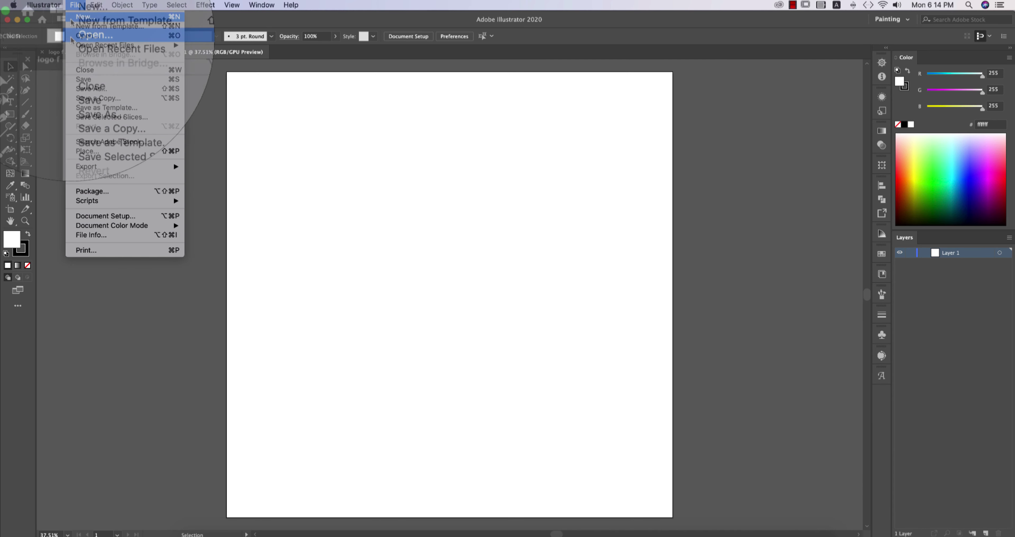
{"action": "left_click", "coordinate": [87, 151]}
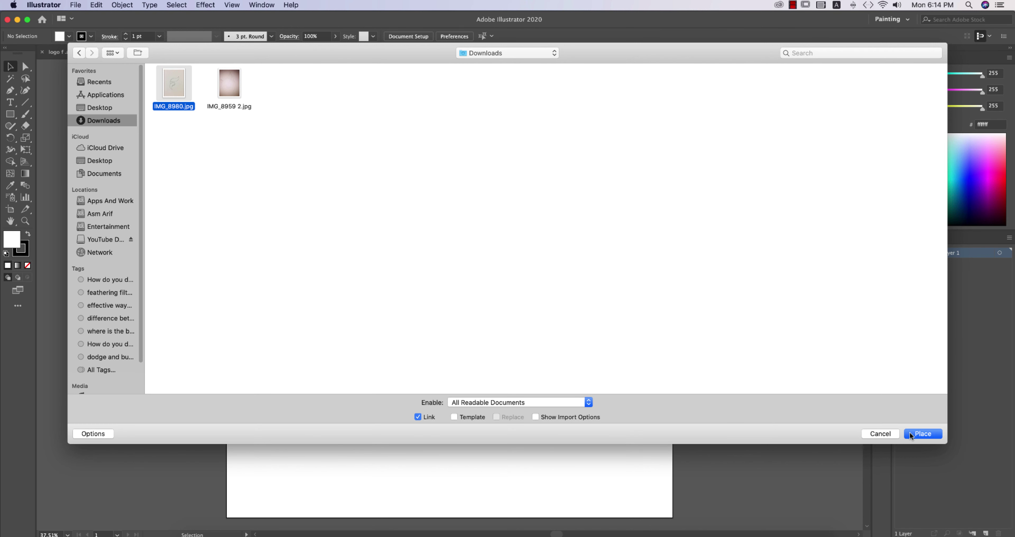
{"action": "left_click", "coordinate": [922, 433]}
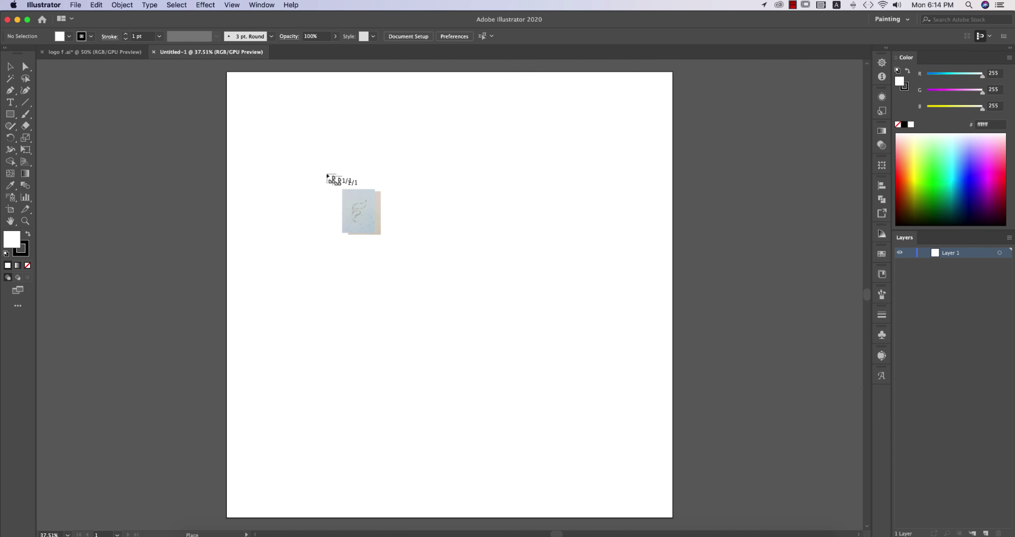
{"action": "left_click", "coordinate": [326, 172]}
{"action": "scroll", "coordinate": [536, 320], "scroll_direction": "down", "scroll_amount": 3}
{"action": "left_click_drag", "start_coordinate": [623, 389], "coordinate": [533, 290]}
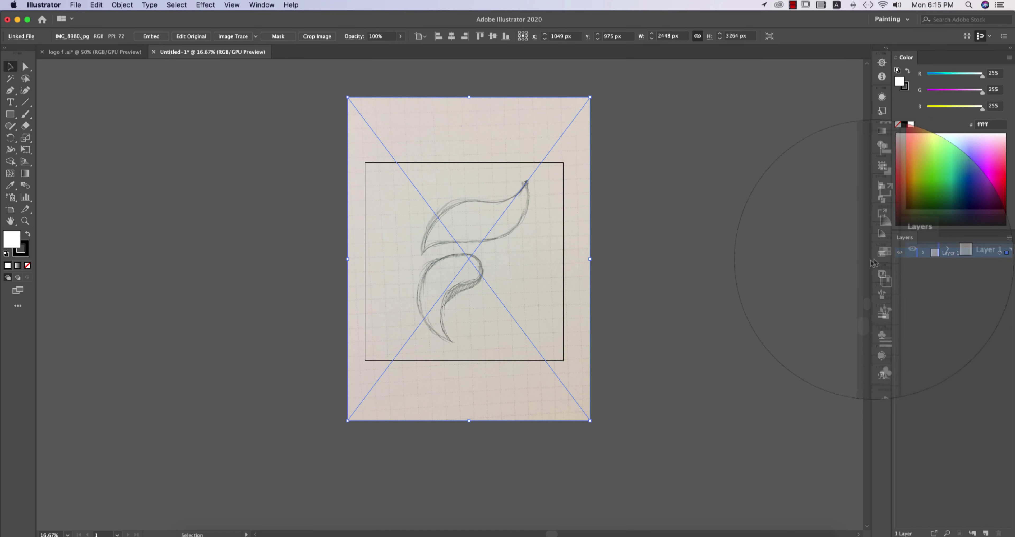
Set the placed sketch image's opacity to 54%
{"action": "left_click", "coordinate": [401, 36]}
{"action": "left_click_drag", "start_coordinate": [386, 52], "coordinate": [382, 51]}
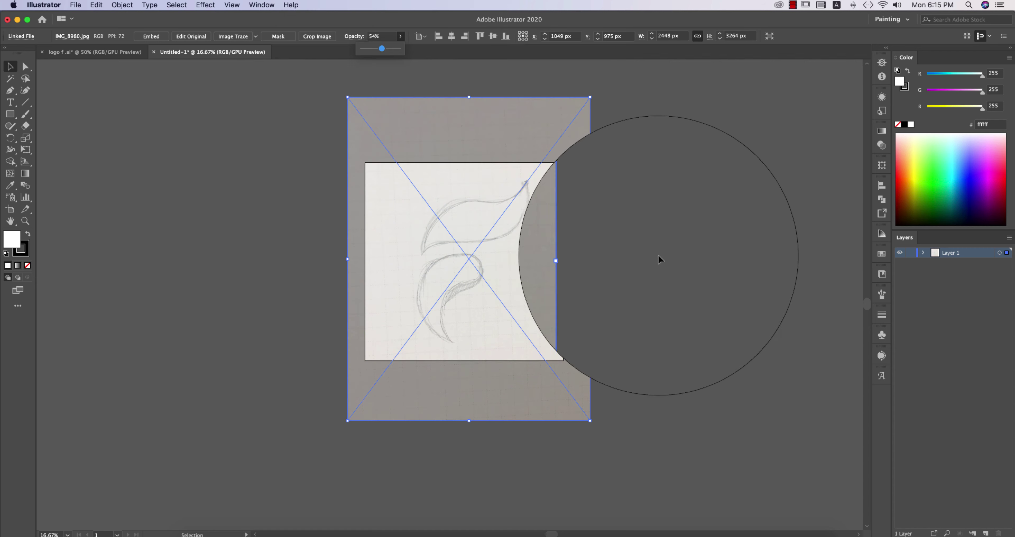
Lock the sketch's layer and add a new layer above it for the tracing
{"action": "left_click", "coordinate": [909, 254]}
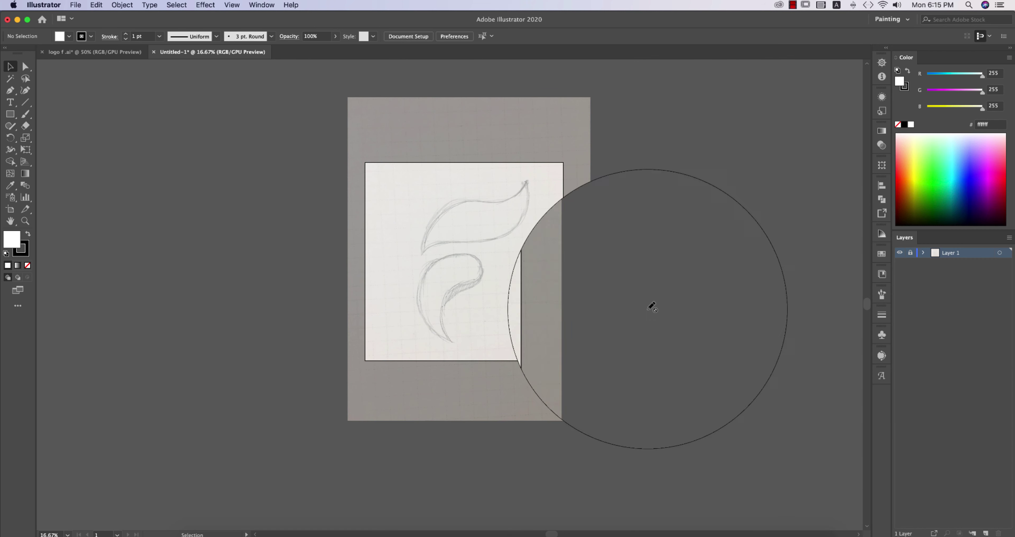
{"action": "scroll", "coordinate": [503, 234], "scroll_direction": "up", "scroll_amount": 2}
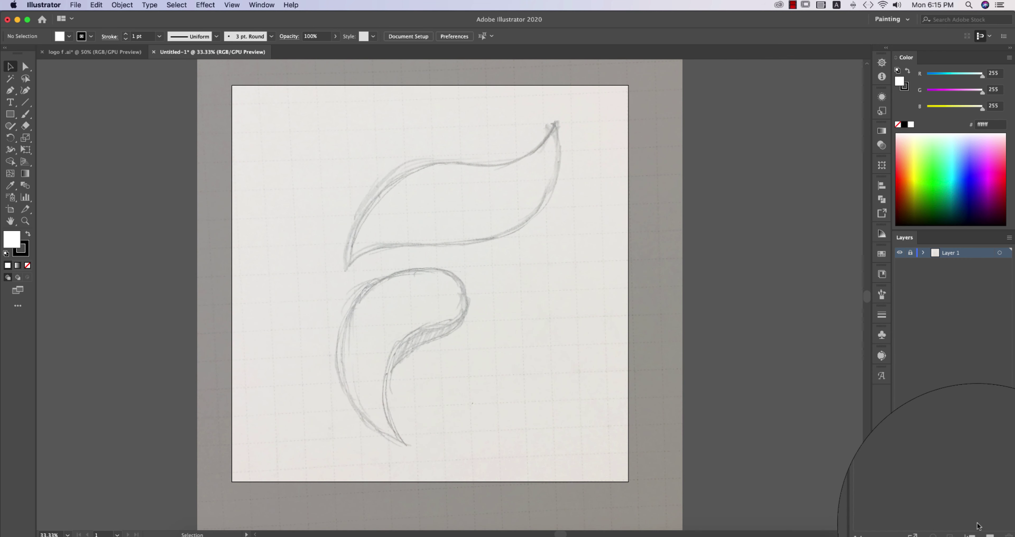
{"action": "left_click", "coordinate": [985, 532]}
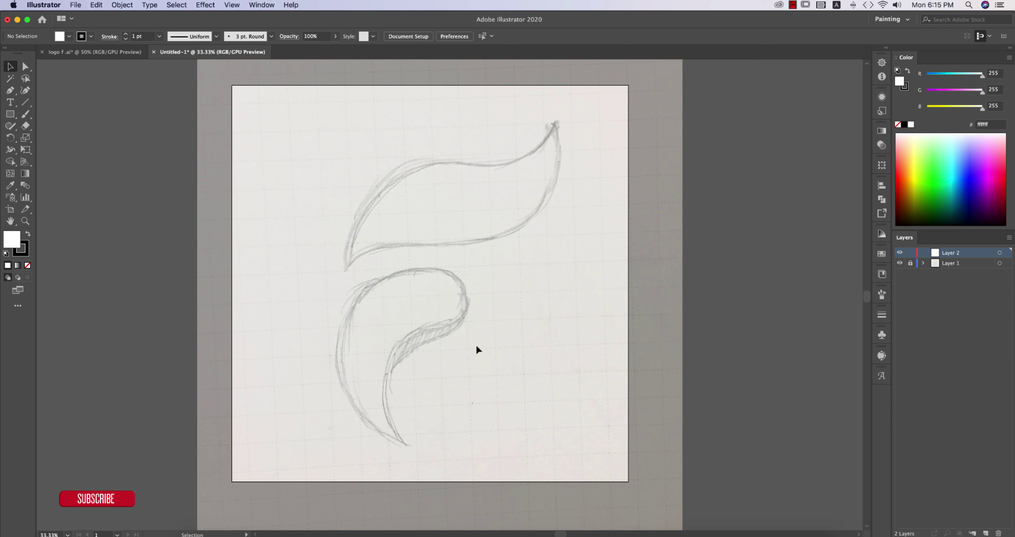
{"action": "key", "text": "p"}
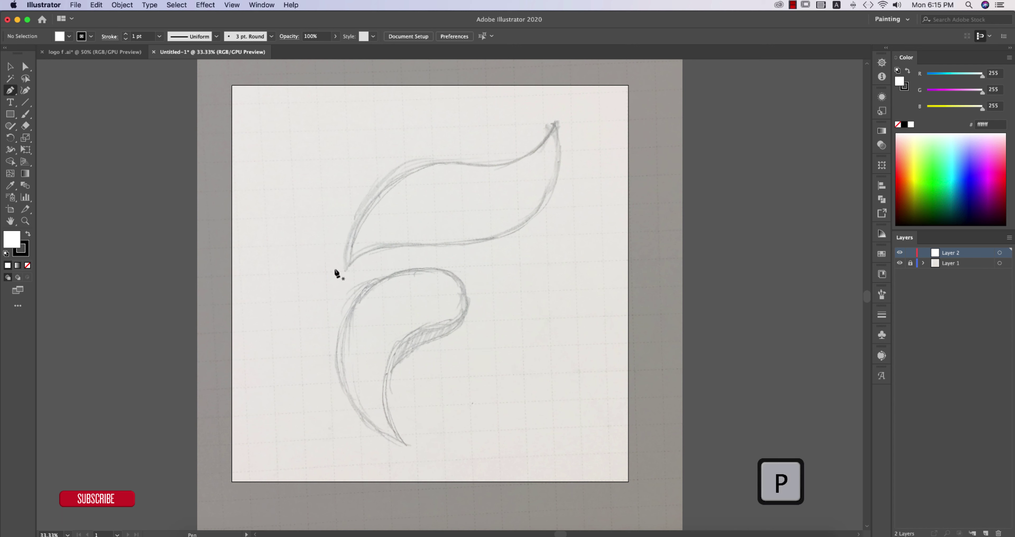
{"action": "left_click", "coordinate": [343, 268]}
{"action": "left_click_drag", "start_coordinate": [440, 163], "coordinate": [534, 163]}
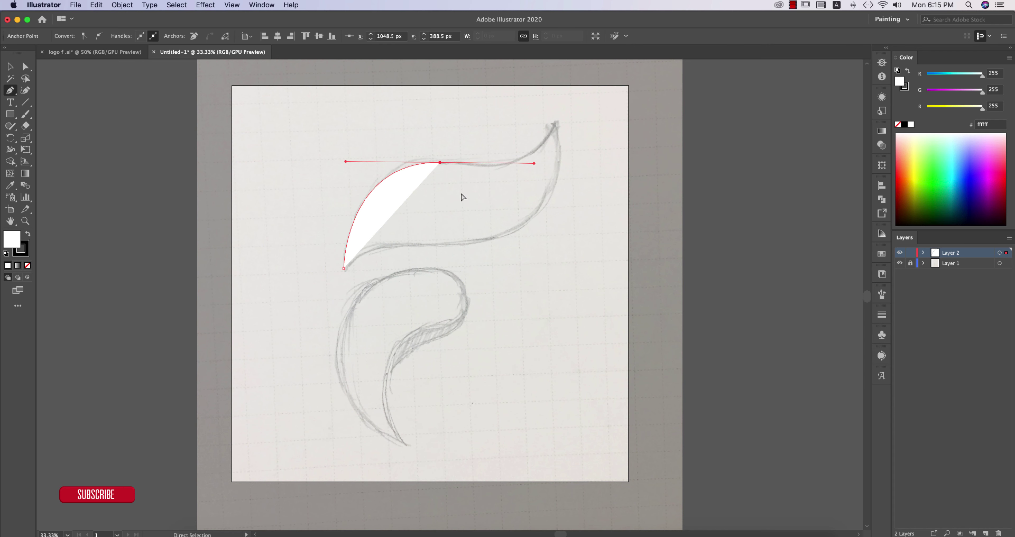
{"action": "key", "text": "super+z"}
{"action": "key", "text": "super+z"}
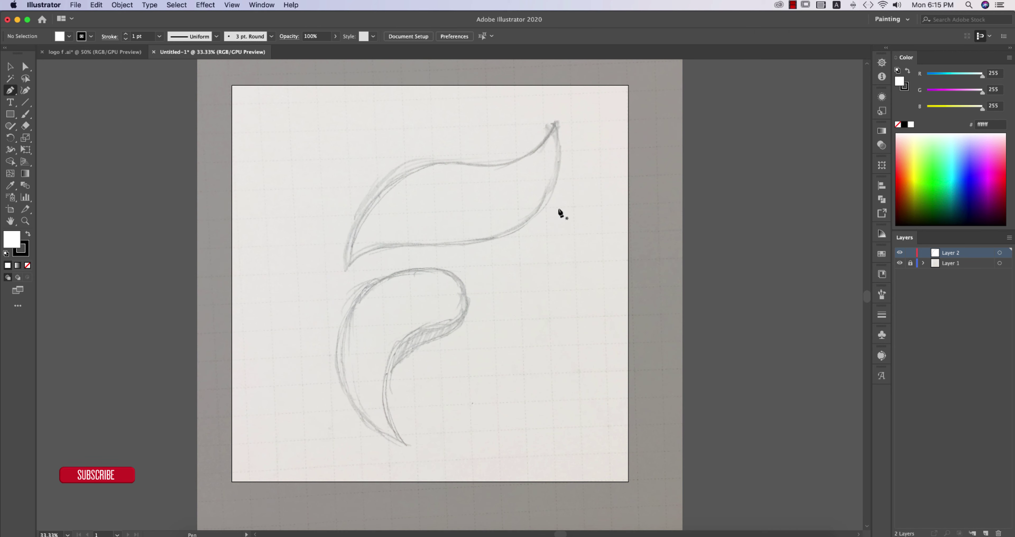
{"action": "scroll", "coordinate": [673, 227], "scroll_direction": "right", "scroll_amount": 10}
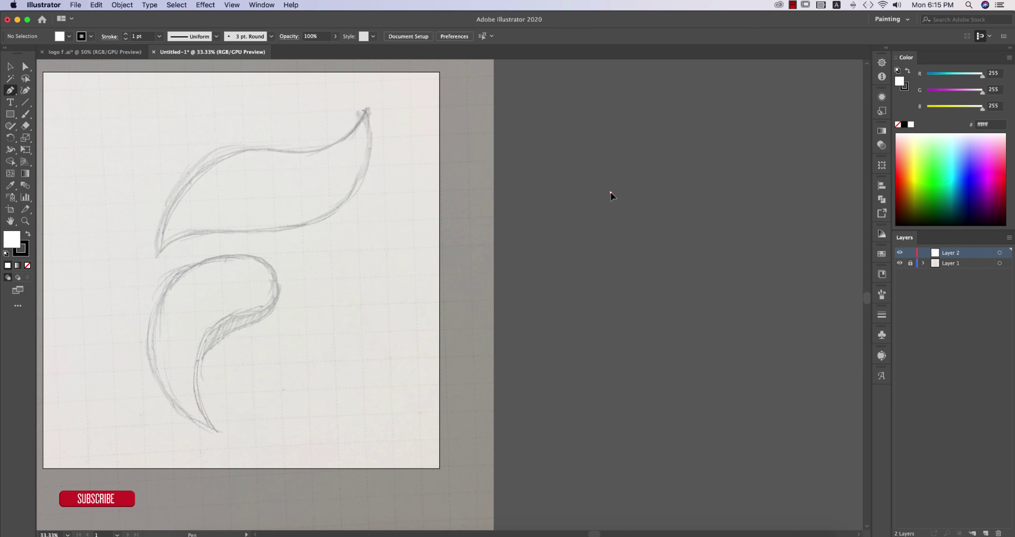
{"action": "left_click", "coordinate": [610, 192]}
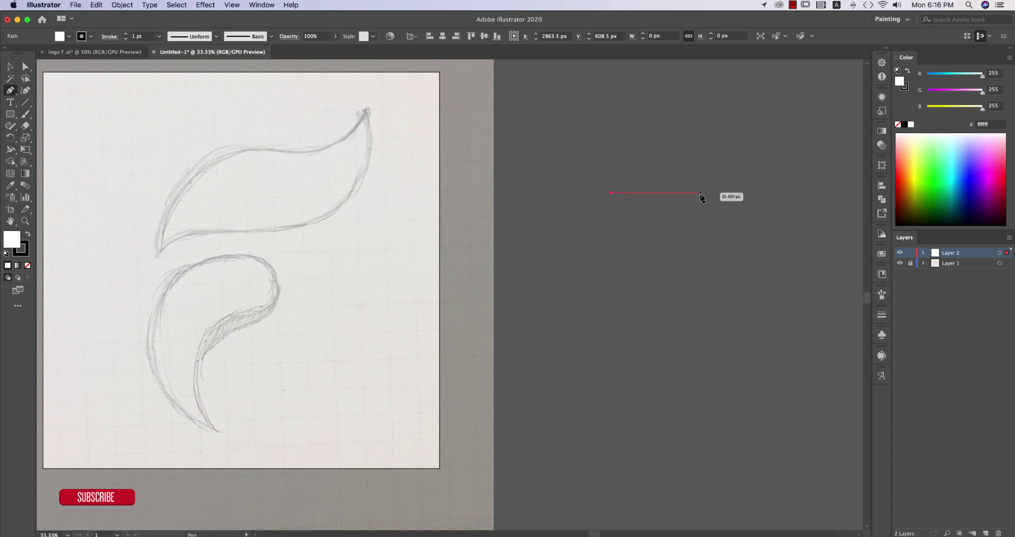
{"action": "left_click_drag", "start_coordinate": [705, 201], "coordinate": [739, 231]}
{"action": "key", "text": "super+z"}
{"action": "key", "text": "super+z"}
{"action": "left_click_drag", "start_coordinate": [481, 222], "coordinate": [680, 240]}
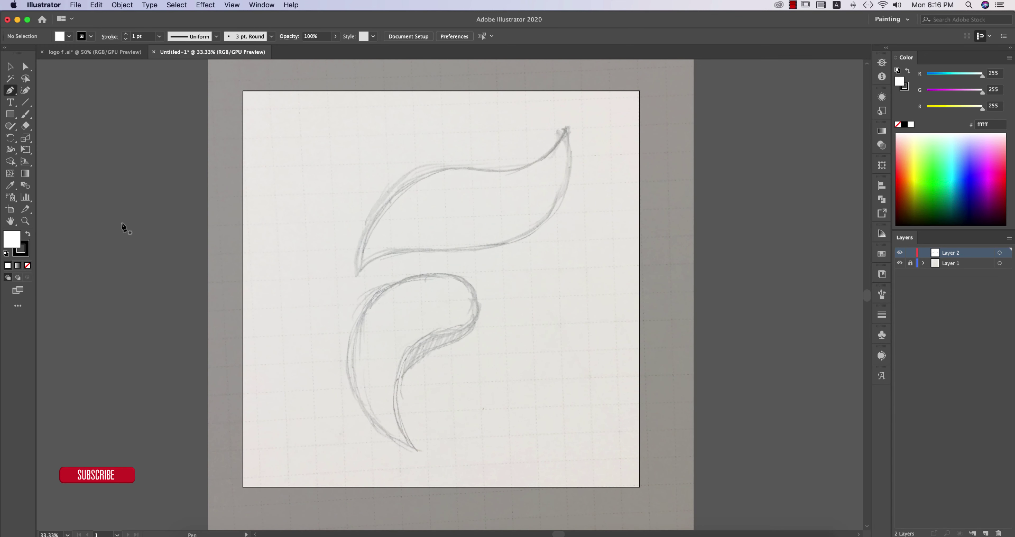
Set the fill to None and trace the upper edge of the sketch's upper shape with the Pen tool, ending at its pointed tip
{"action": "left_click", "coordinate": [69, 36]}
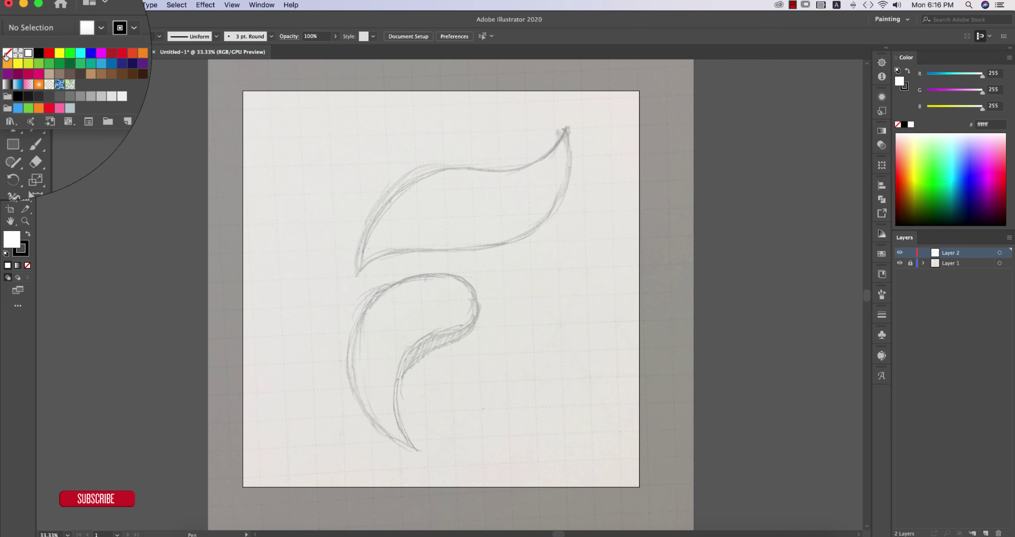
{"action": "left_click", "coordinate": [7, 56]}
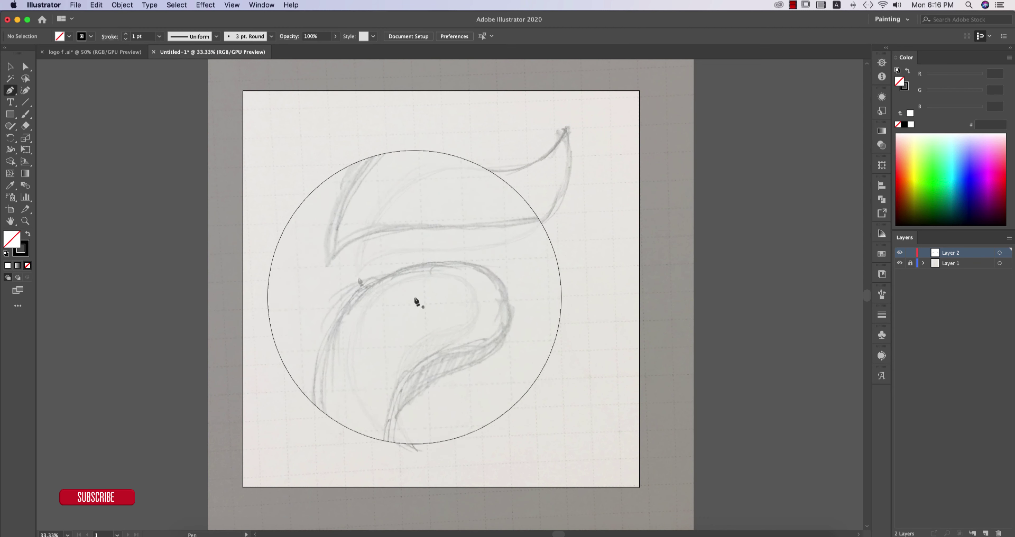
{"action": "left_click", "coordinate": [356, 274]}
{"action": "left_click", "coordinate": [445, 169]}
{"action": "left_click_drag", "start_coordinate": [445, 169], "coordinate": [518, 165]}
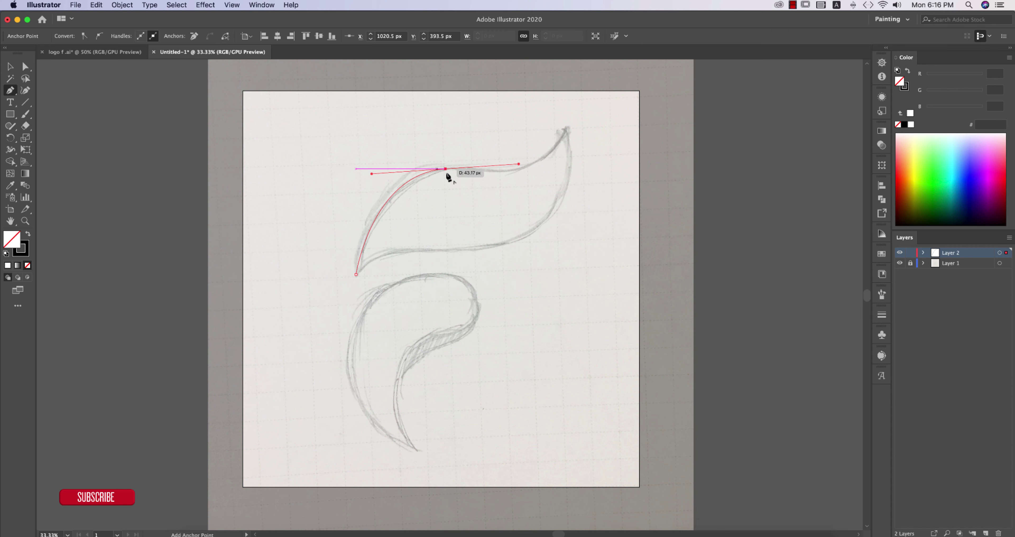
{"action": "key", "text": "Return"}
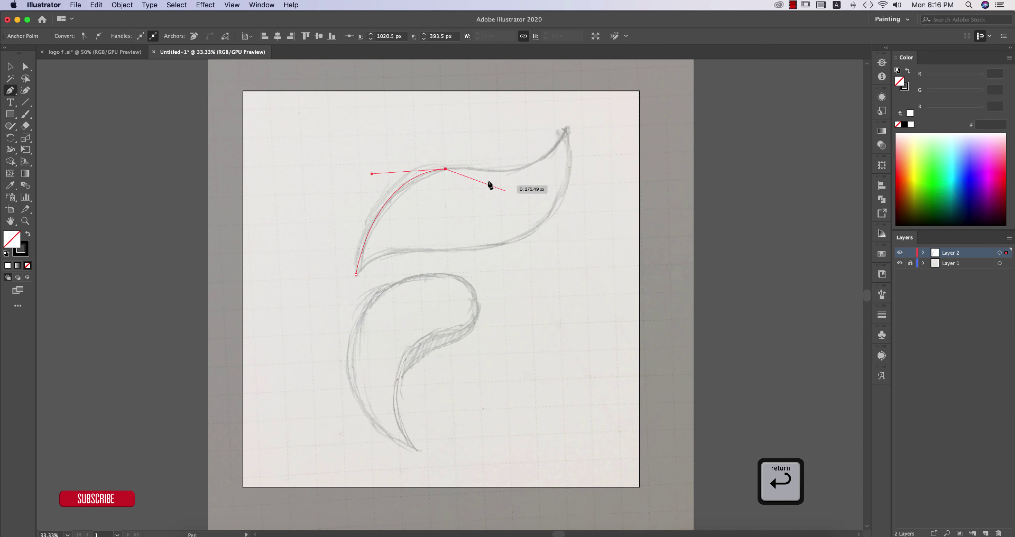
{"action": "left_click_drag", "start_coordinate": [553, 147], "coordinate": [574, 120]}
{"action": "left_click", "coordinate": [549, 151]}
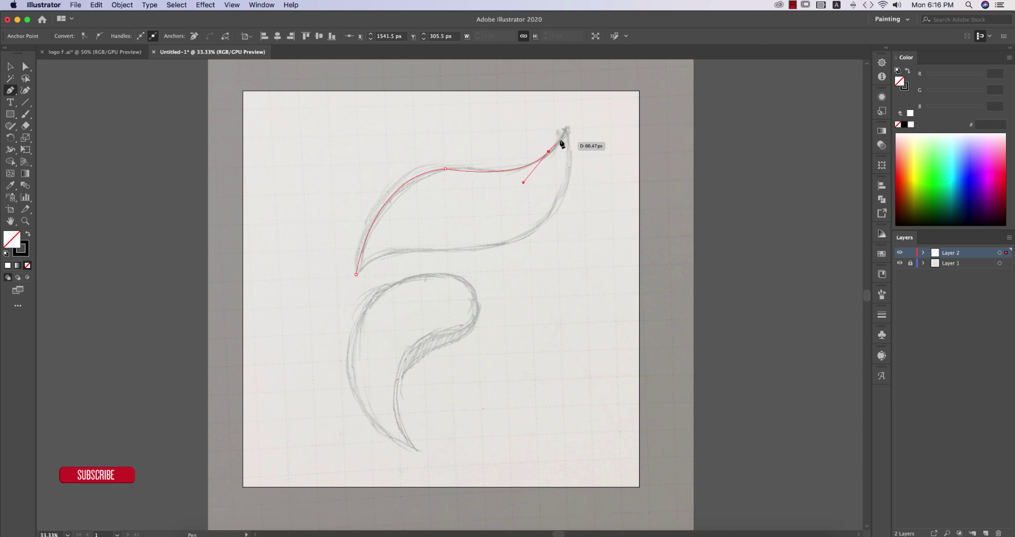
{"action": "left_click", "coordinate": [565, 128]}
Trace the upper shape's lower edge from the tip back to the starting anchor, closing the path
{"action": "left_click_drag", "start_coordinate": [512, 243], "coordinate": [479, 274]}
{"action": "left_click", "coordinate": [532, 230]}
{"action": "left_click_drag", "start_coordinate": [414, 250], "coordinate": [335, 243]}
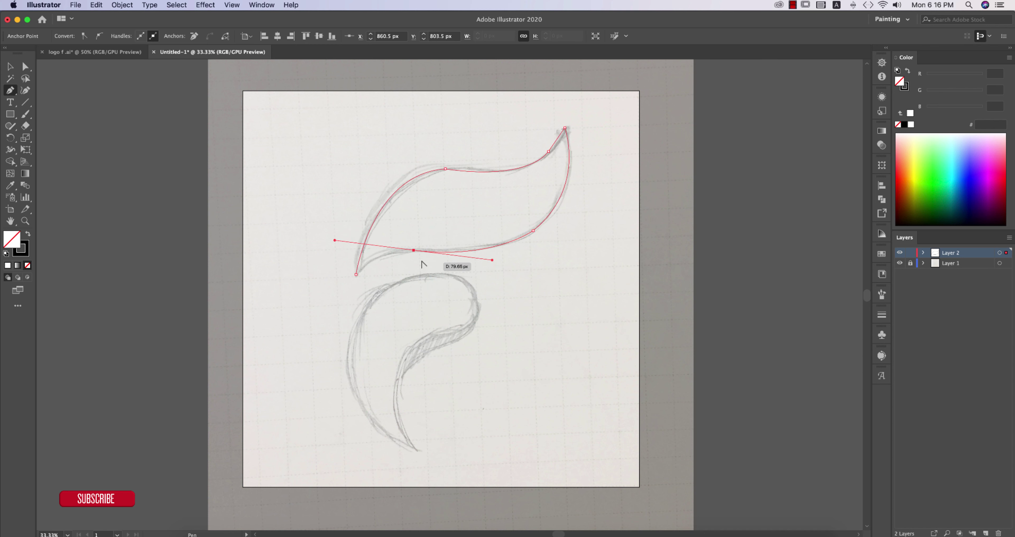
{"action": "left_click", "coordinate": [414, 251]}
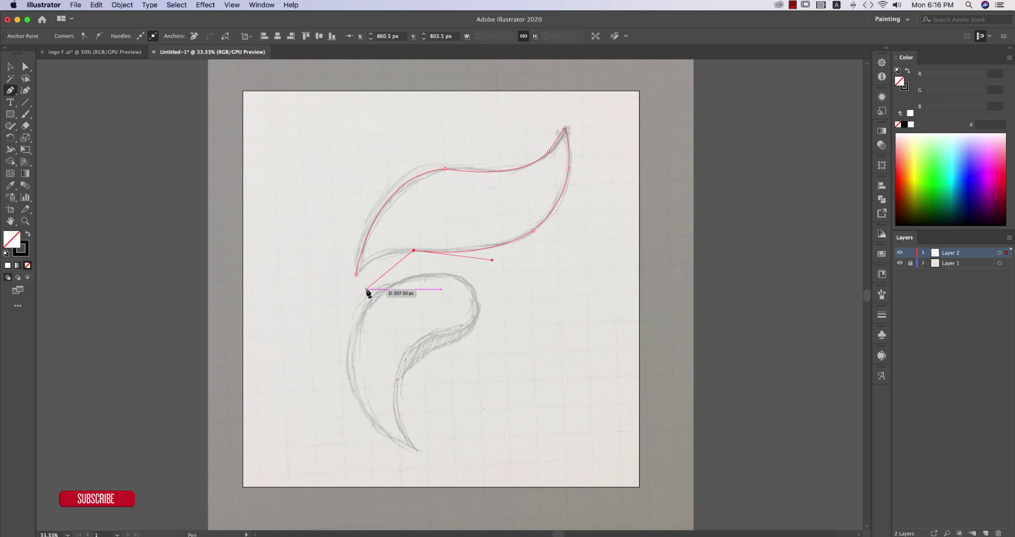
{"action": "left_click", "coordinate": [356, 275]}
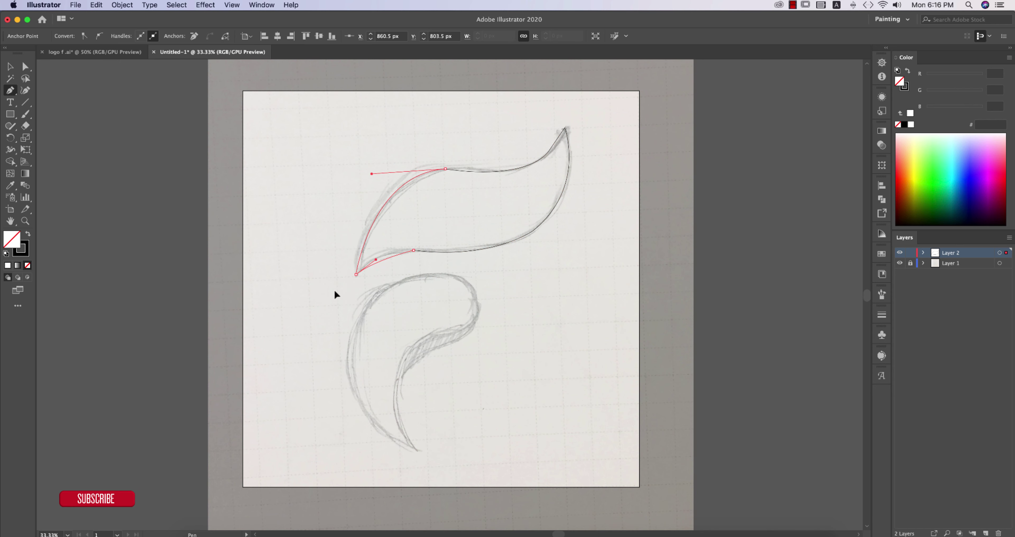
Trace the sketch's curved lower shape as a closed path with the Pen tool and deselect it
{"action": "left_click_drag", "start_coordinate": [399, 339], "coordinate": [480, 319]}
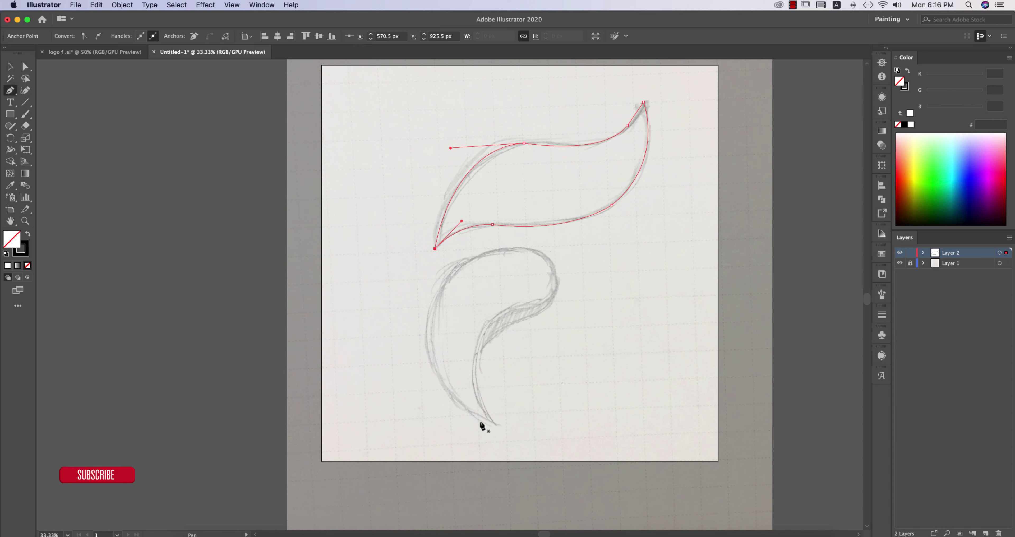
{"action": "left_click", "coordinate": [547, 259]}
{"action": "left_click_drag", "start_coordinate": [428, 312], "coordinate": [400, 413]}
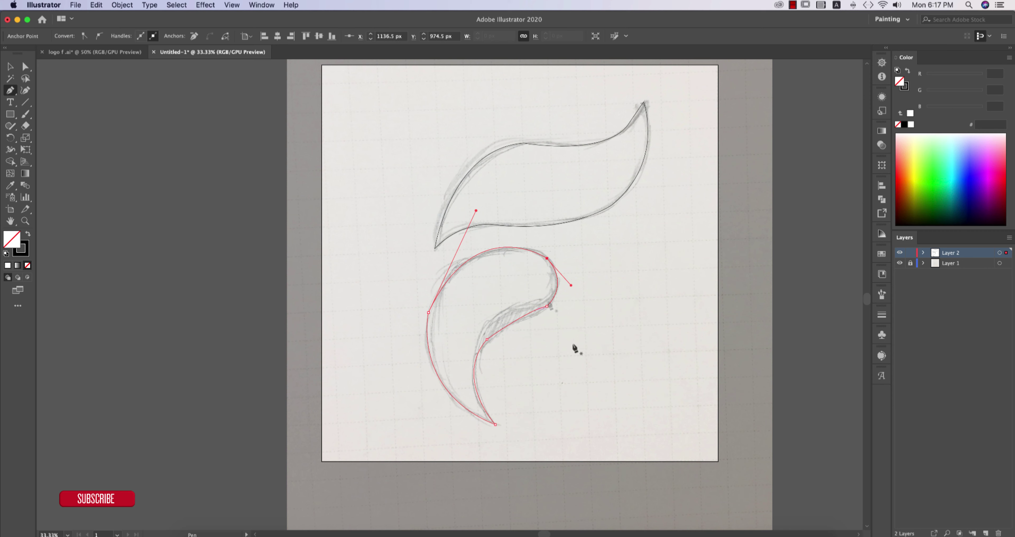
{"action": "key", "text": "v"}
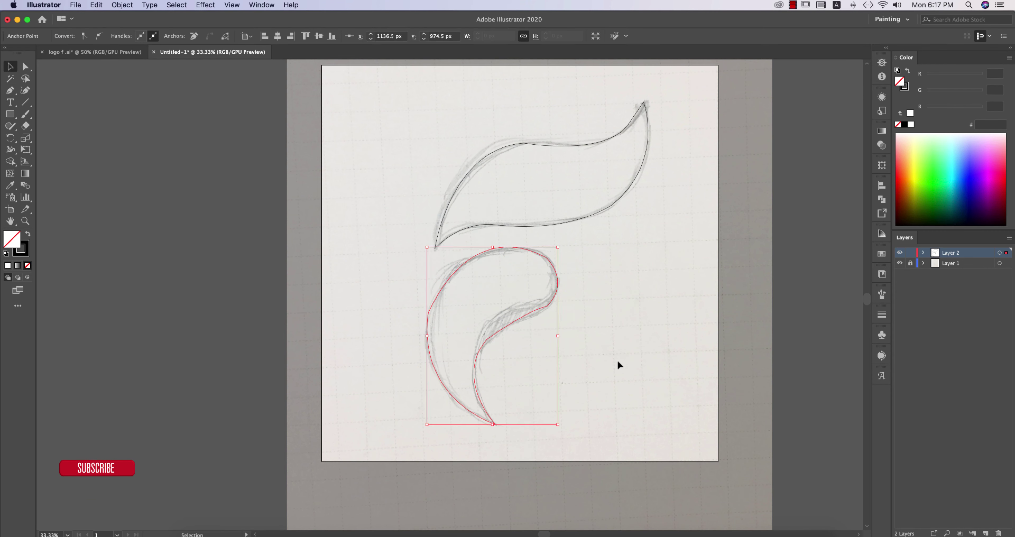
{"action": "left_click", "coordinate": [617, 361]}
Move both traced outlines together off the sketch into the empty area right of the artboard
{"action": "scroll", "coordinate": [618, 362], "scroll_direction": "down", "scroll_amount": 2}
{"action": "left_click_drag", "start_coordinate": [620, 356], "coordinate": [558, 345]}
{"action": "left_click_drag", "start_coordinate": [439, 224], "coordinate": [741, 290]}
{"action": "scroll", "coordinate": [631, 276], "scroll_direction": "right", "scroll_amount": 5}
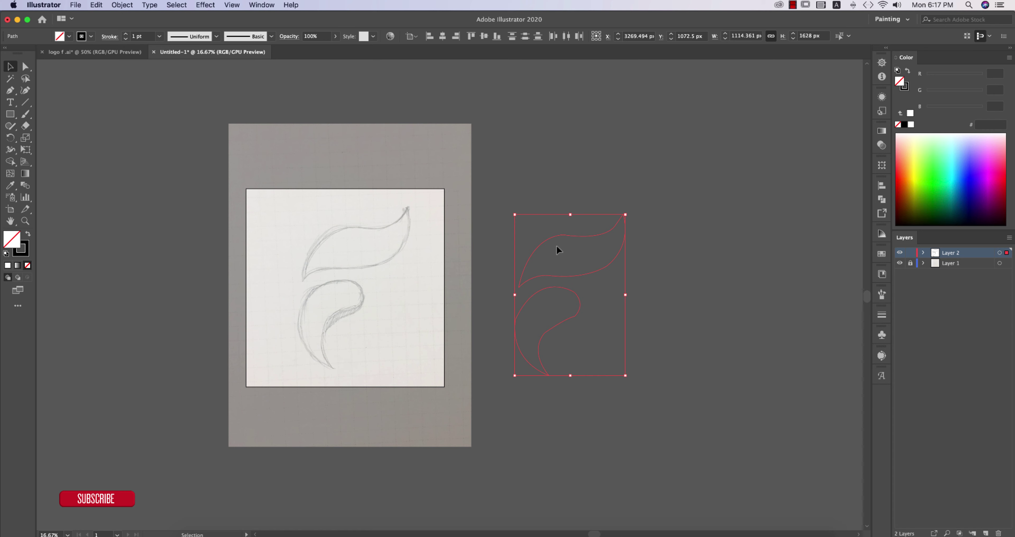
{"action": "scroll", "coordinate": [557, 245], "scroll_direction": "up", "scroll_amount": 1}
{"action": "scroll", "coordinate": [564, 288], "scroll_direction": "down", "scroll_amount": 3}
{"action": "left_click", "coordinate": [696, 370]}
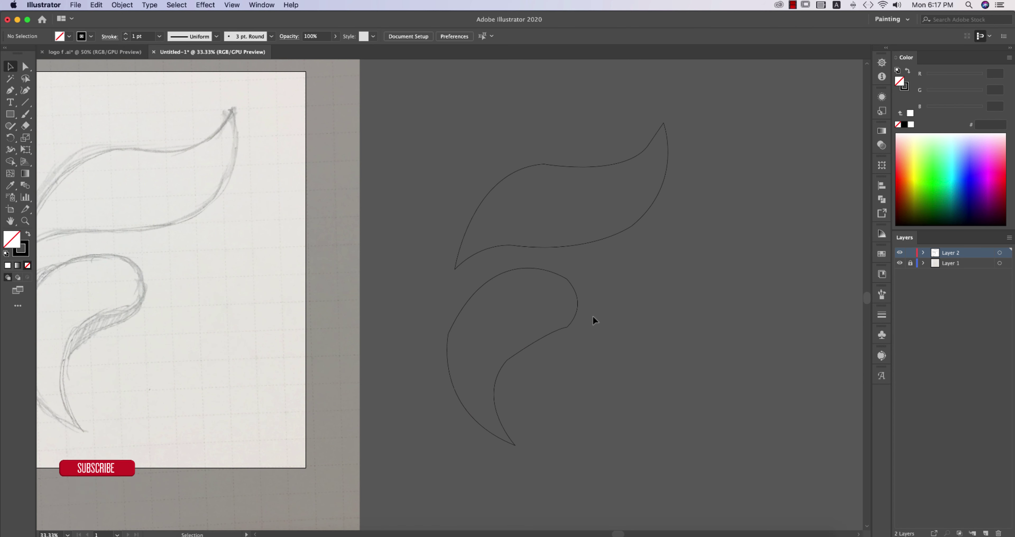
Smooth the upper traced shape's outline with the Smooth tool and deselect it
{"action": "left_click_drag", "start_coordinate": [611, 182], "coordinate": [731, 195]}
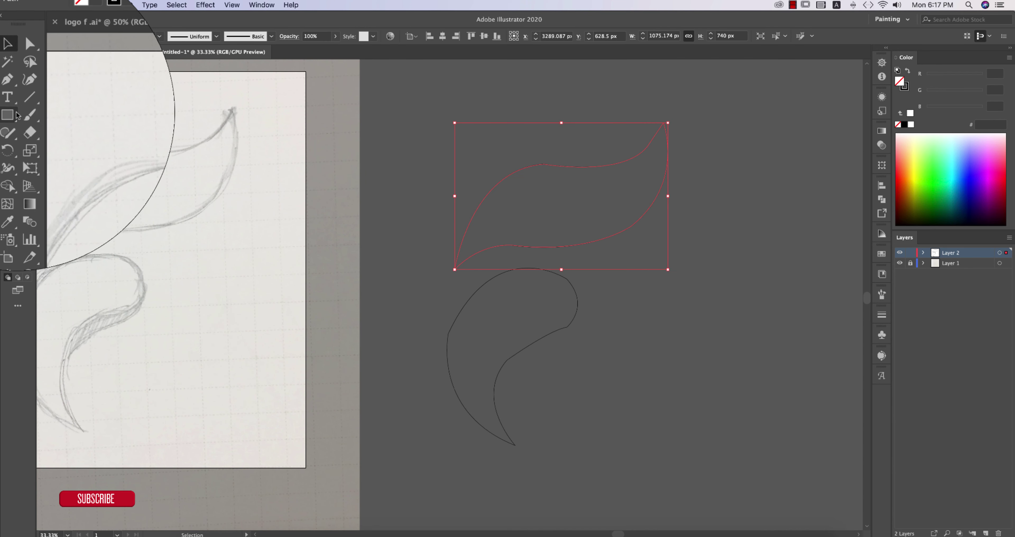
{"action": "left_click", "coordinate": [8, 134]}
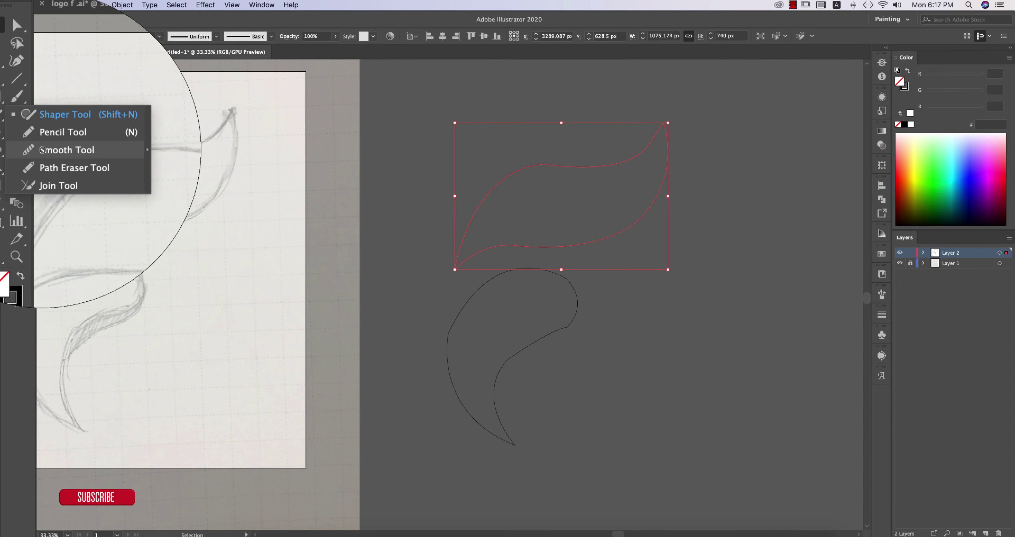
{"action": "left_click", "coordinate": [43, 152]}
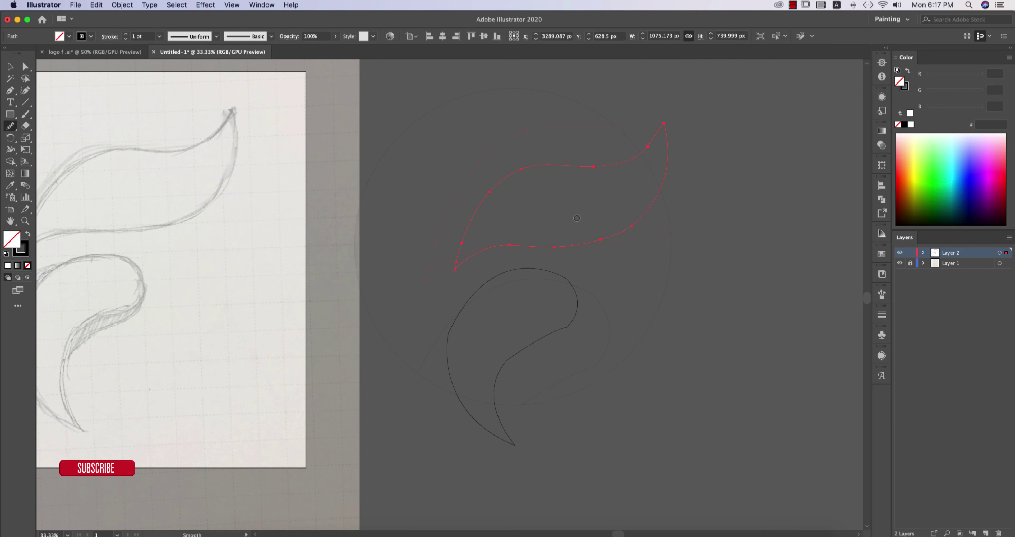
{"action": "key", "text": "v"}
{"action": "left_click", "coordinate": [638, 365]}
Smooth the lower traced shape's outer and inner curves with the Smooth tool
{"action": "left_click", "coordinate": [533, 342]}
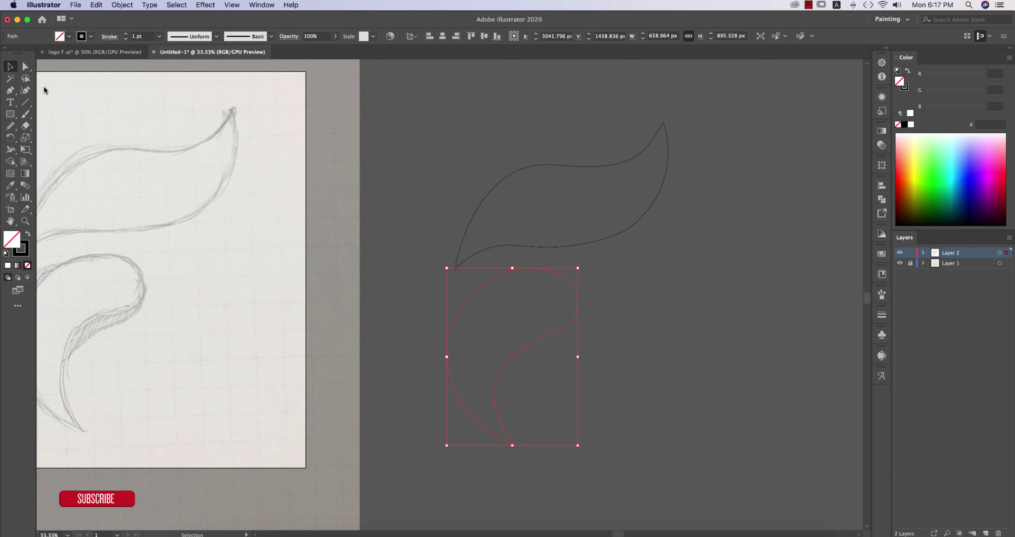
{"action": "mouse_move", "coordinate": [473, 294]}
{"action": "left_mouse_down"}
{"action": "mouse_move", "coordinate": [572, 284]}
{"action": "mouse_move", "coordinate": [569, 327]}
{"action": "left_mouse_up"}
{"action": "mouse_move", "coordinate": [500, 374]}
{"action": "left_mouse_down"}
{"action": "mouse_move", "coordinate": [450, 347]}
{"action": "mouse_move", "coordinate": [477, 284]}
{"action": "left_mouse_up"}
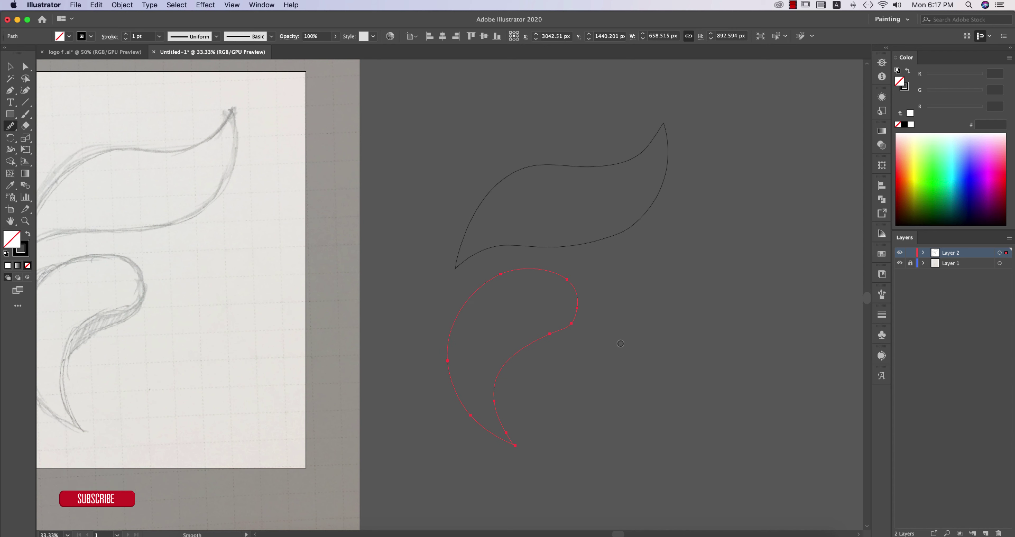
Select both traced shapes and fill them with a white-to-black linear gradient
{"action": "key", "text": "v"}
{"action": "left_click_drag", "start_coordinate": [426, 169], "coordinate": [679, 360]}
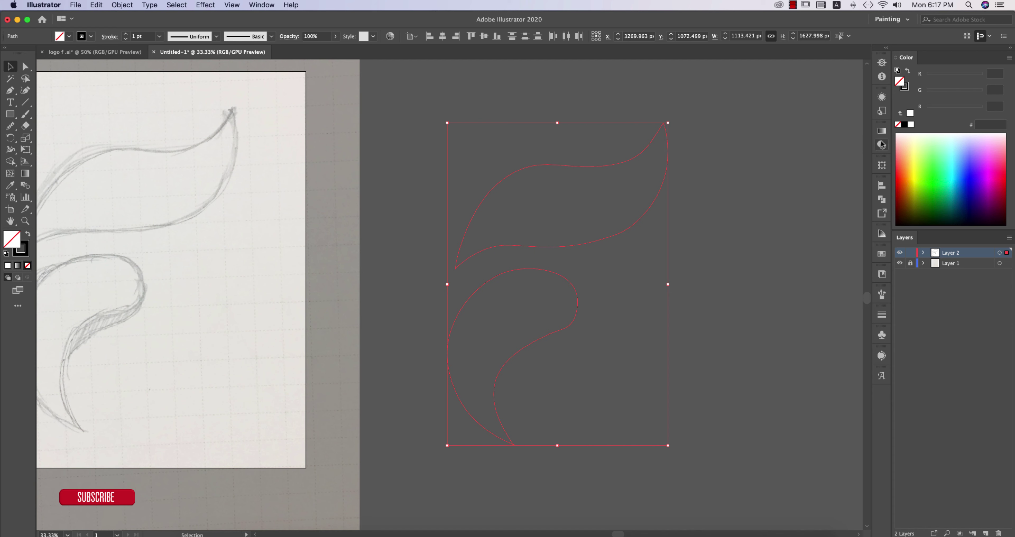
{"action": "left_click", "coordinate": [882, 131]}
{"action": "left_click", "coordinate": [763, 144]}
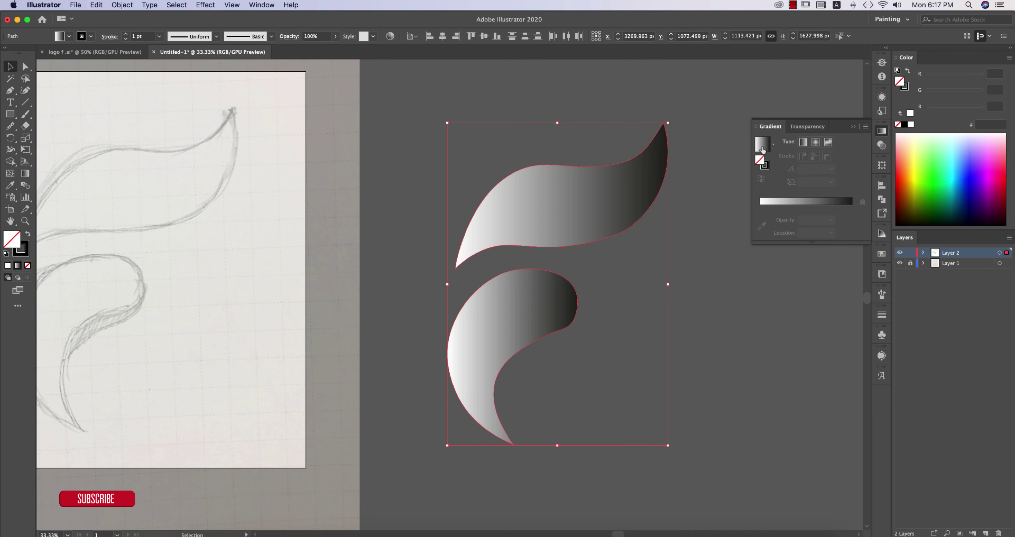
Remove the stroke from both gradient-filled shapes and deselect them
{"action": "left_click", "coordinate": [774, 309]}
{"action": "scroll", "coordinate": [773, 309], "scroll_direction": "down", "scroll_amount": 1}
{"action": "left_click_drag", "start_coordinate": [578, 159], "coordinate": [671, 374]}
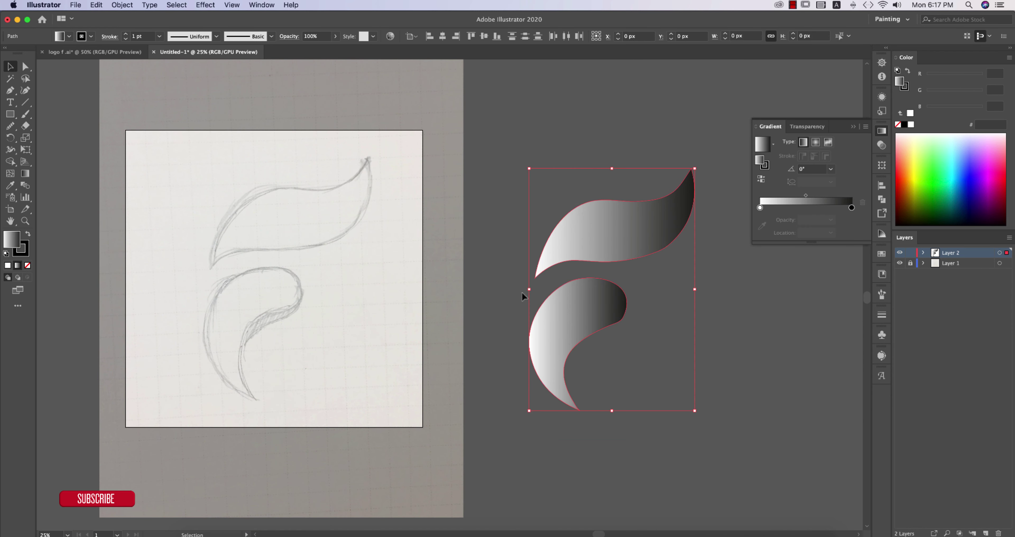
{"action": "left_click", "coordinate": [69, 36]}
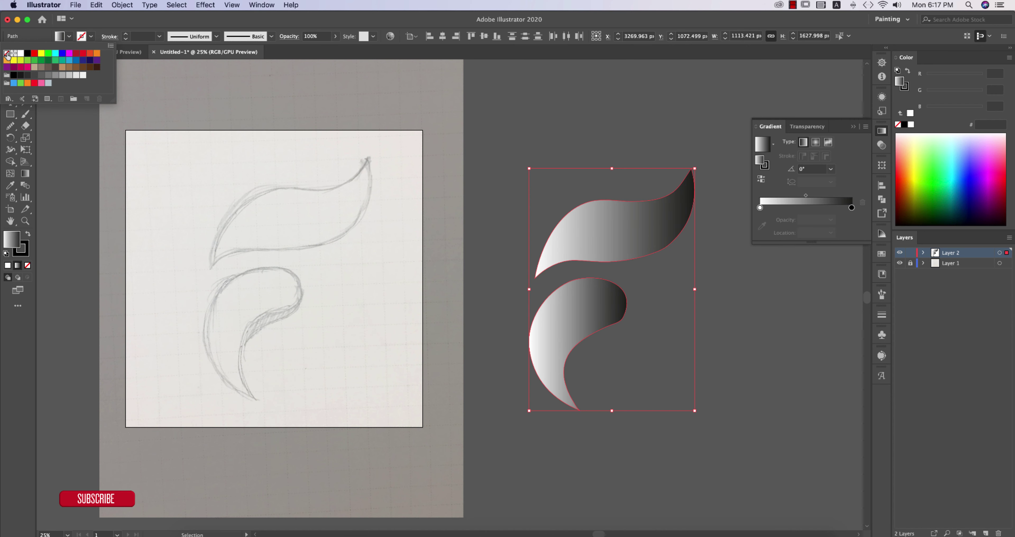
{"action": "left_click", "coordinate": [550, 151]}
{"action": "left_click", "coordinate": [734, 334]}
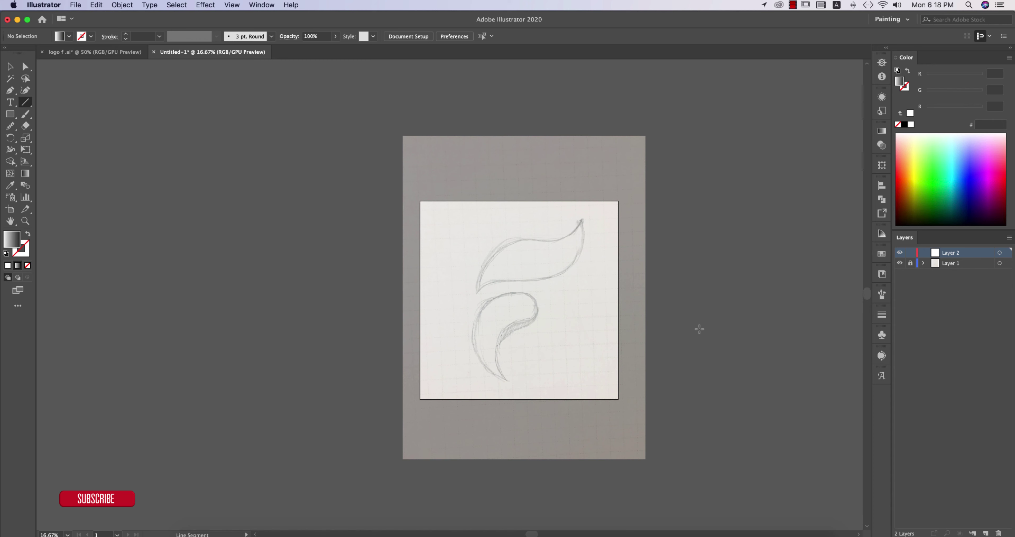
Draw a circle about 1112 px in diameter with the Ellipse tool beside the artboard's upper right edge
{"action": "scroll", "coordinate": [699, 329], "scroll_direction": "up", "scroll_amount": 1}
{"action": "left_click_drag", "start_coordinate": [533, 290], "coordinate": [529, 269]}
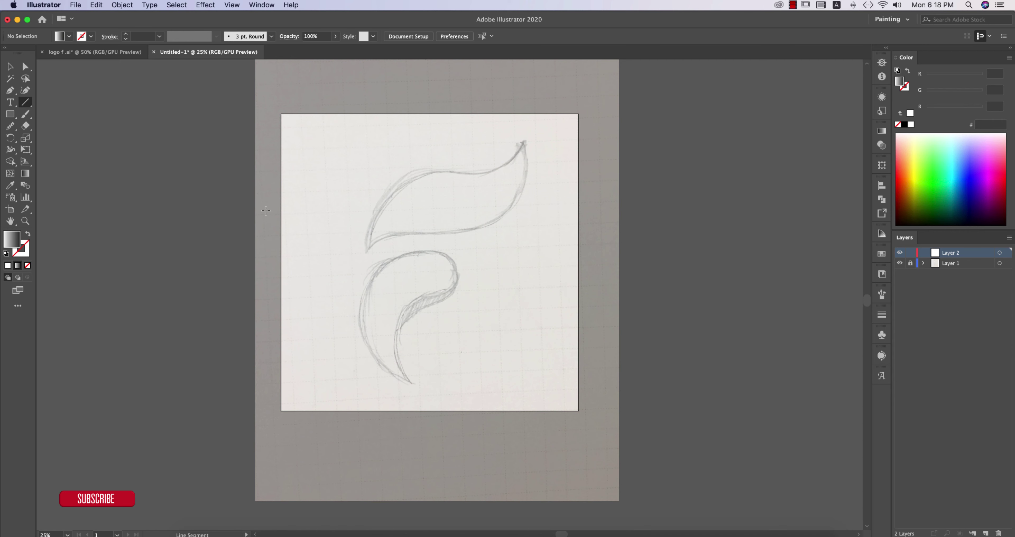
{"action": "left_click", "coordinate": [25, 102]}
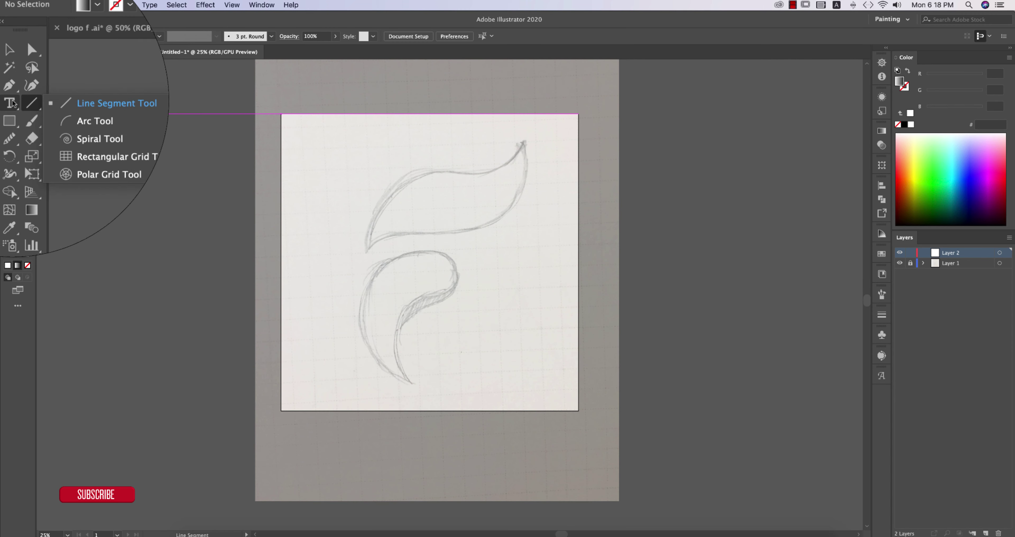
{"action": "left_click", "coordinate": [9, 120]}
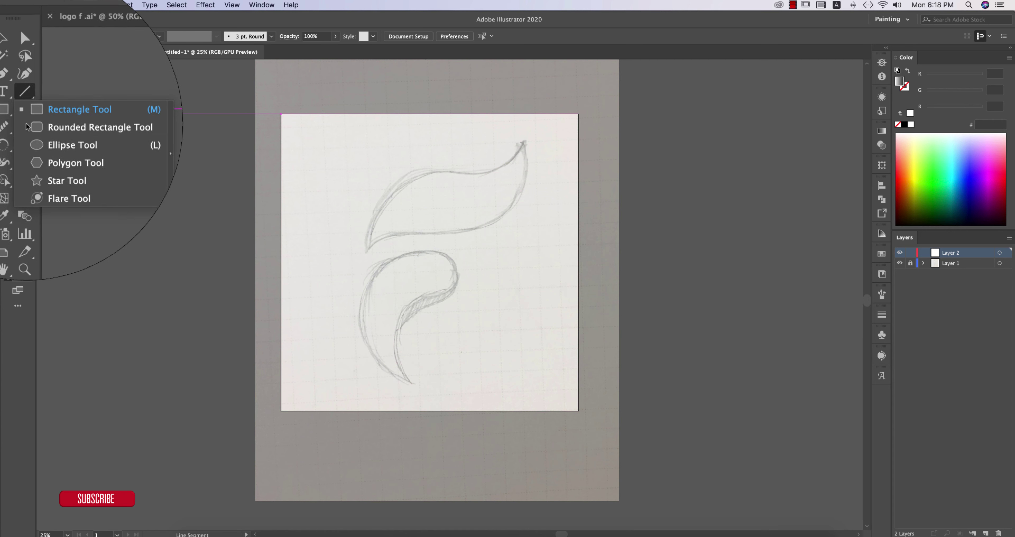
{"action": "left_click", "coordinate": [60, 142]}
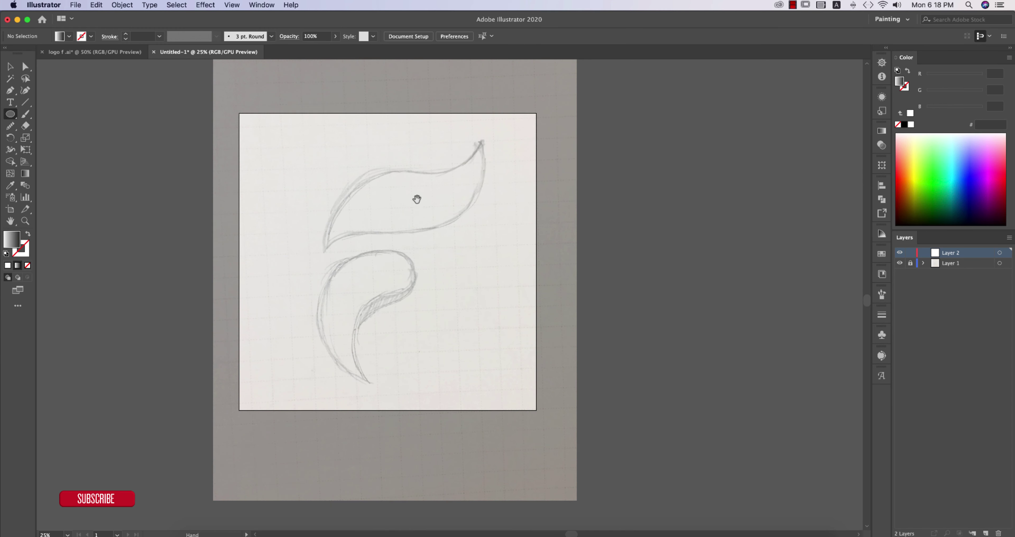
{"action": "left_click_drag", "start_coordinate": [639, 223], "coordinate": [713, 293]}
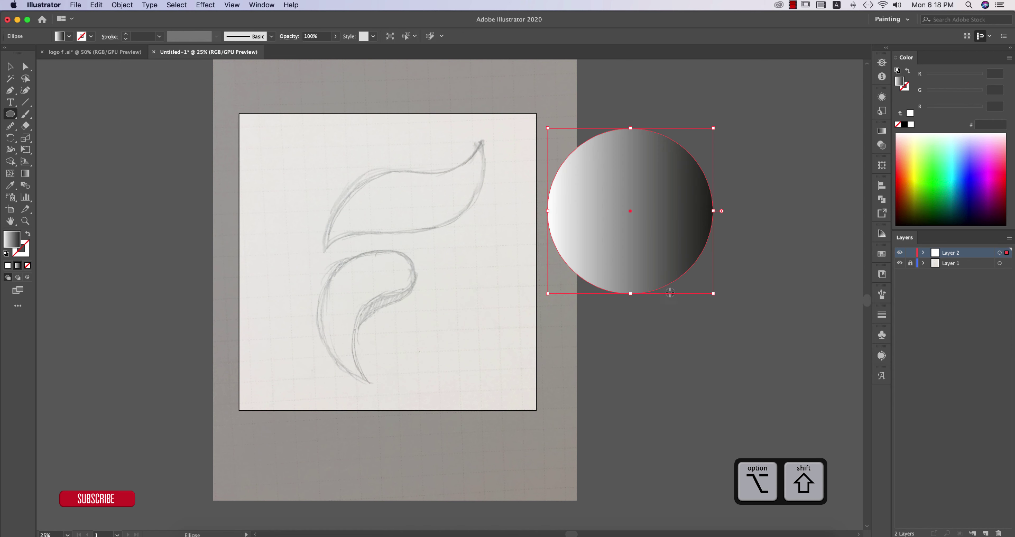
Remove the circle's gradient fill and give its outline a red stroke
{"action": "left_click", "coordinate": [69, 37]}
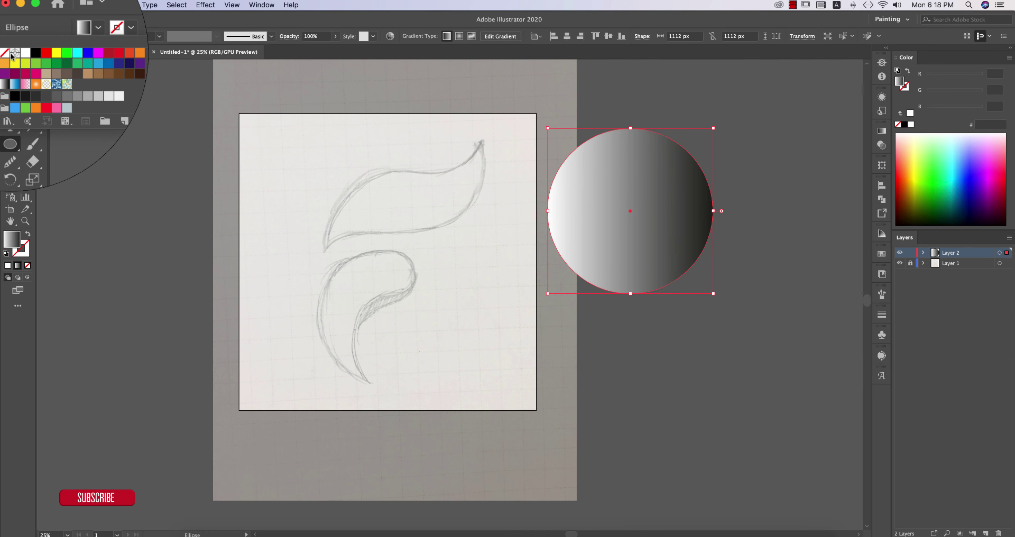
{"action": "left_click", "coordinate": [4, 54]}
{"action": "left_click", "coordinate": [88, 33]}
{"action": "left_click", "coordinate": [88, 33]}
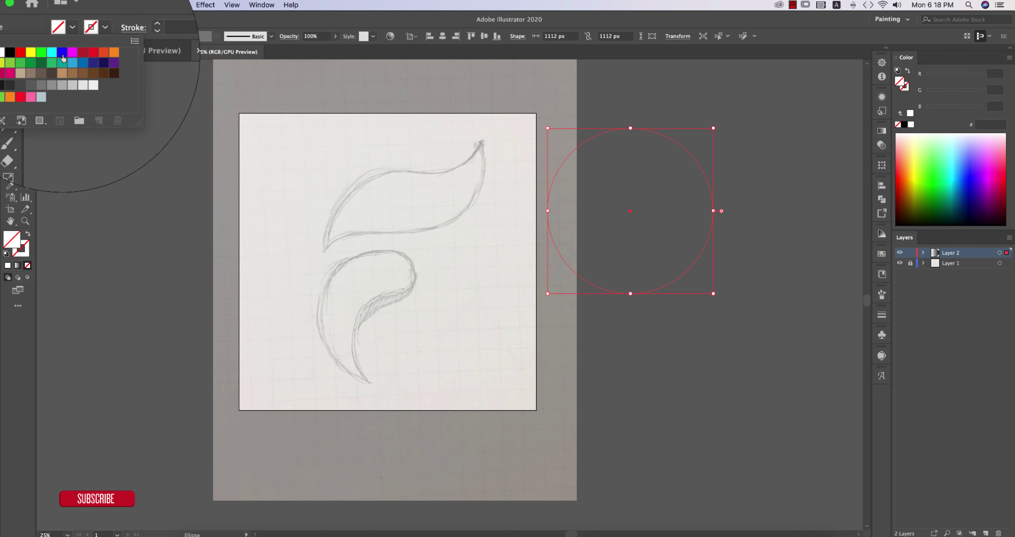
{"action": "left_click", "coordinate": [96, 55]}
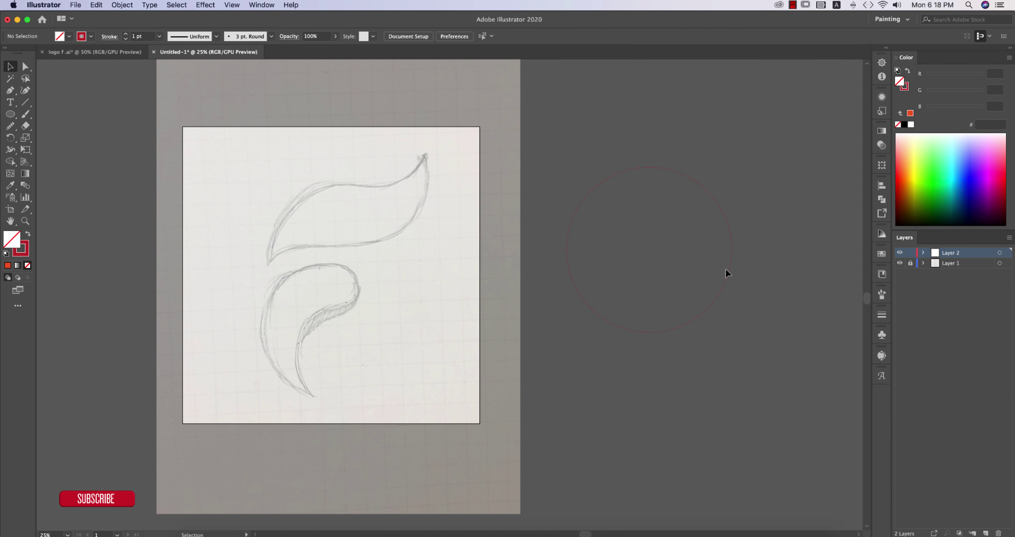
Change the circle's stroke colour to orange and deselect it
{"action": "left_click", "coordinate": [728, 269]}
{"action": "left_click", "coordinate": [89, 37]}
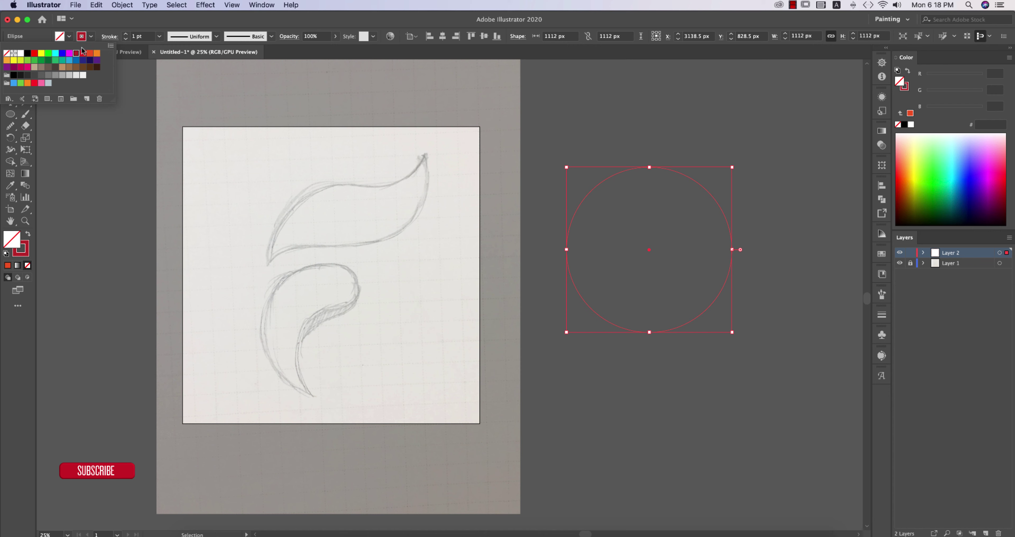
{"action": "left_click", "coordinate": [785, 302]}
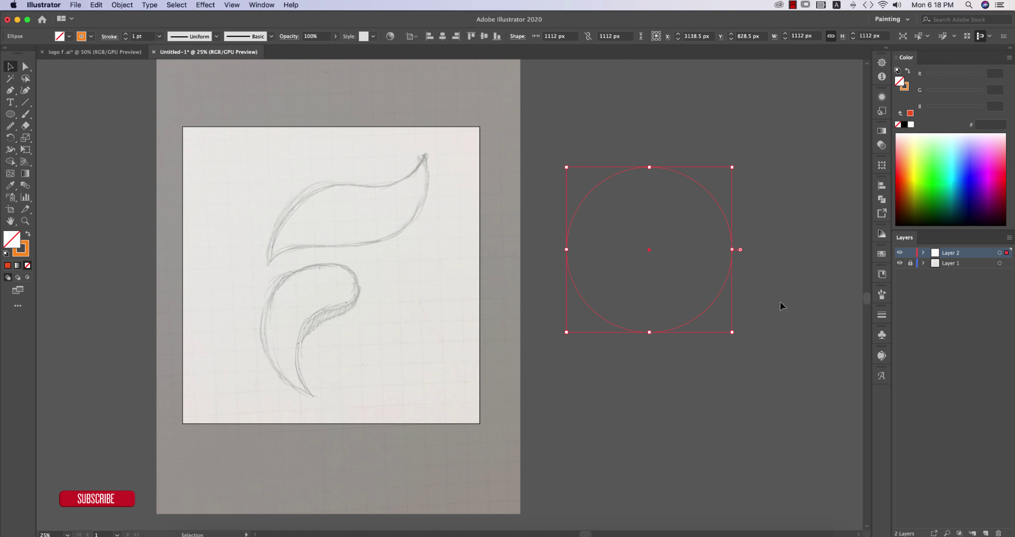
{"action": "left_click", "coordinate": [792, 289]}
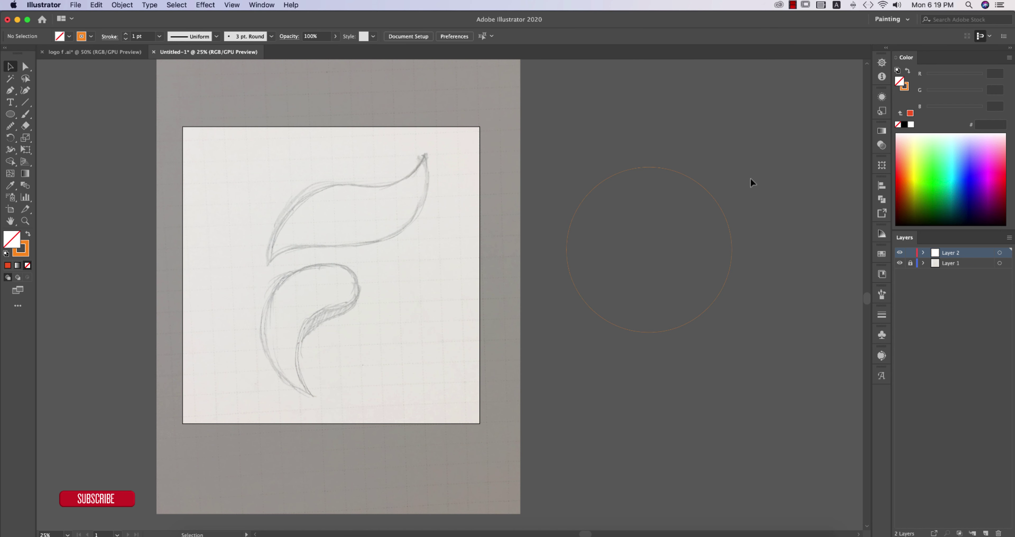
Paste a copy of the circle in front and divide its width by 1.6 with proportions linked
{"action": "scroll", "coordinate": [748, 181], "scroll_direction": "up", "scroll_amount": 3}
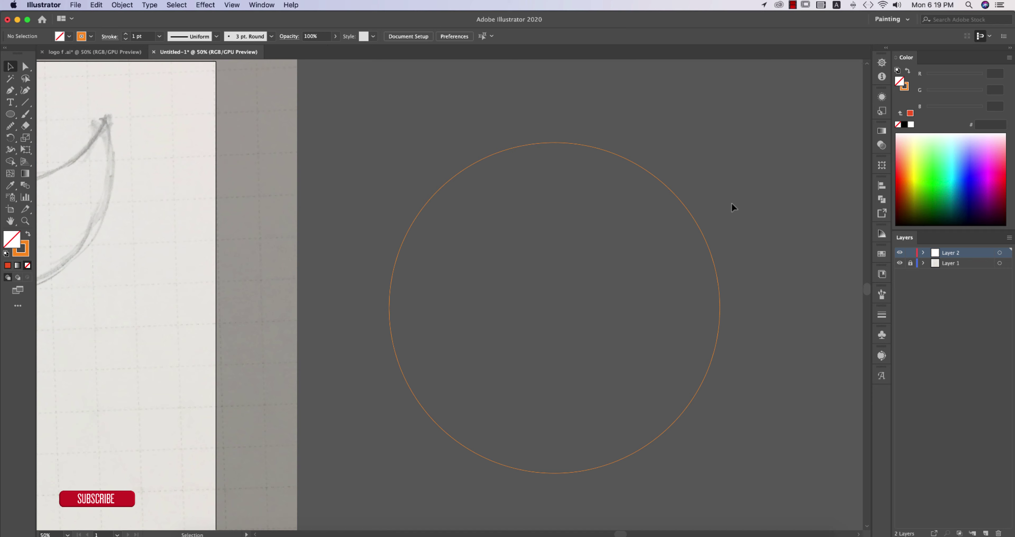
{"action": "left_click_drag", "start_coordinate": [731, 203], "coordinate": [628, 282]}
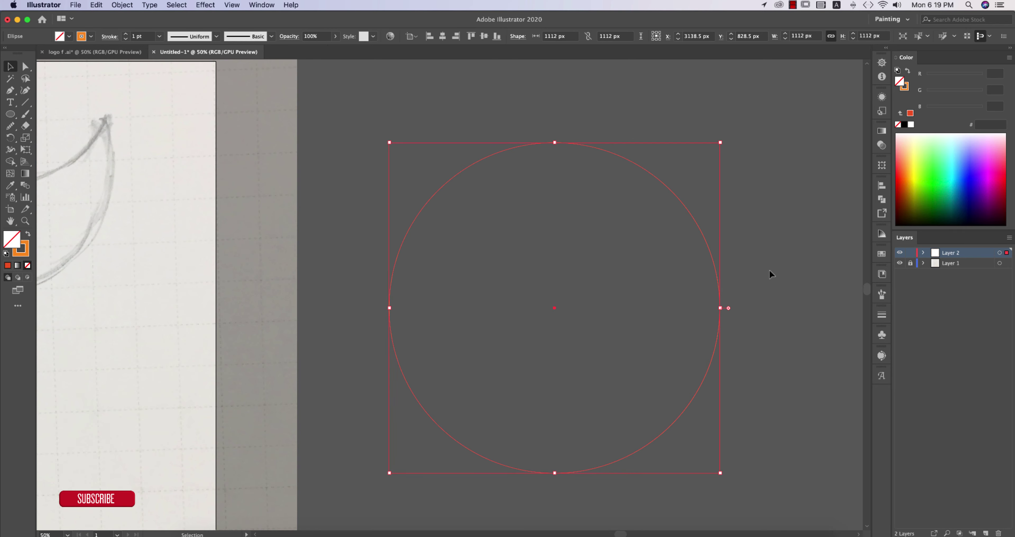
{"action": "key", "text": "super+c"}
{"action": "key", "text": "super+f"}
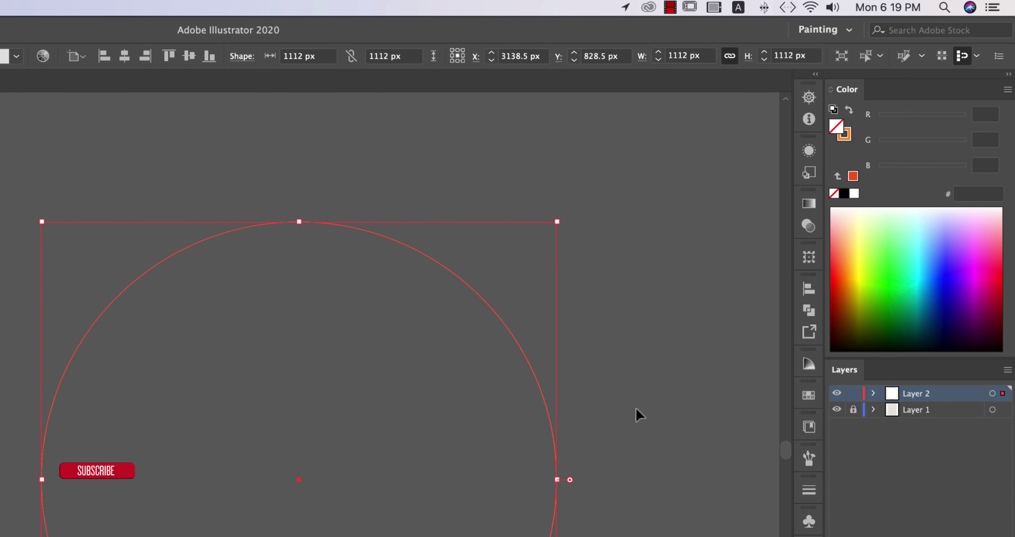
{"action": "left_click", "coordinate": [730, 56]}
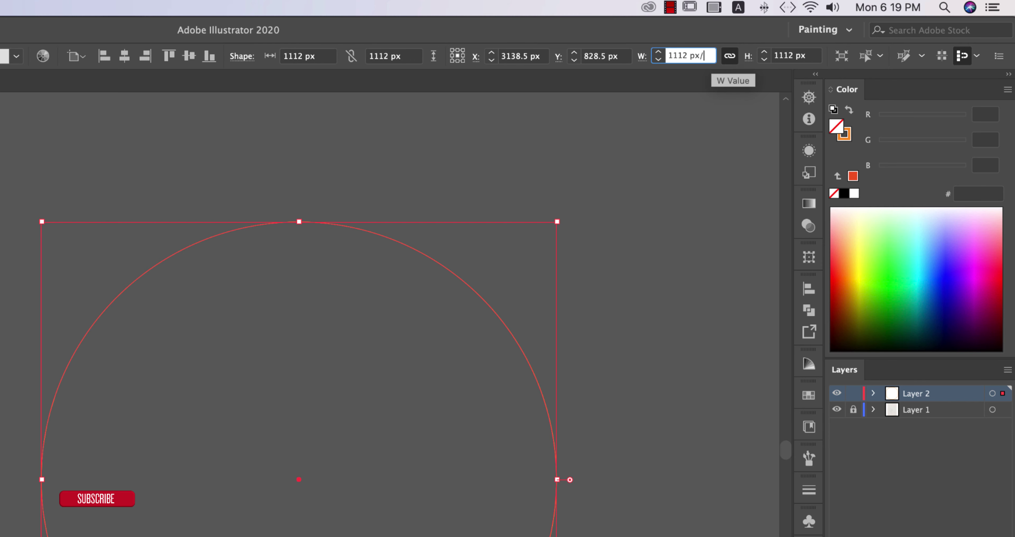
{"action": "type", "text": "."}
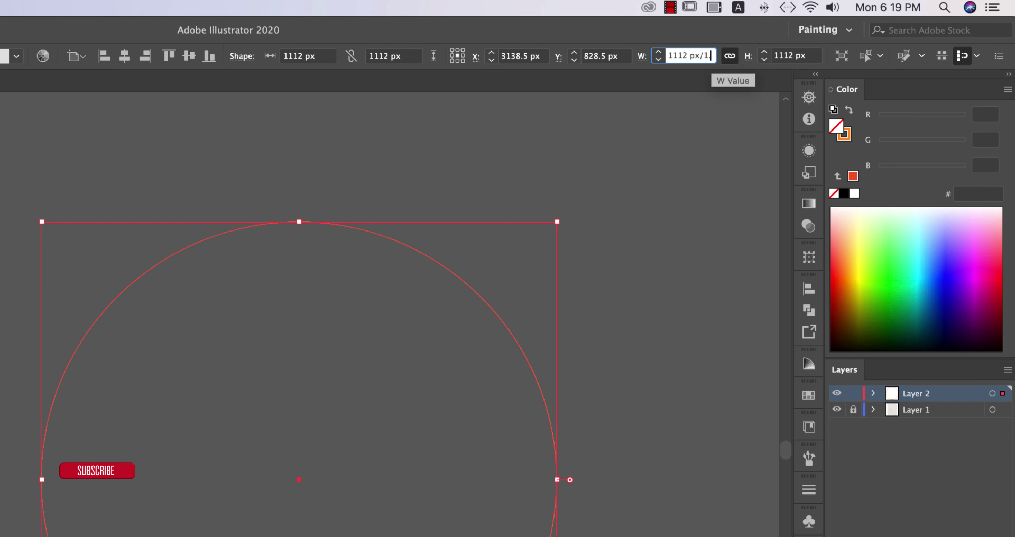
{"action": "type", "text": "6"}
{"action": "key", "text": "alt+Return"}
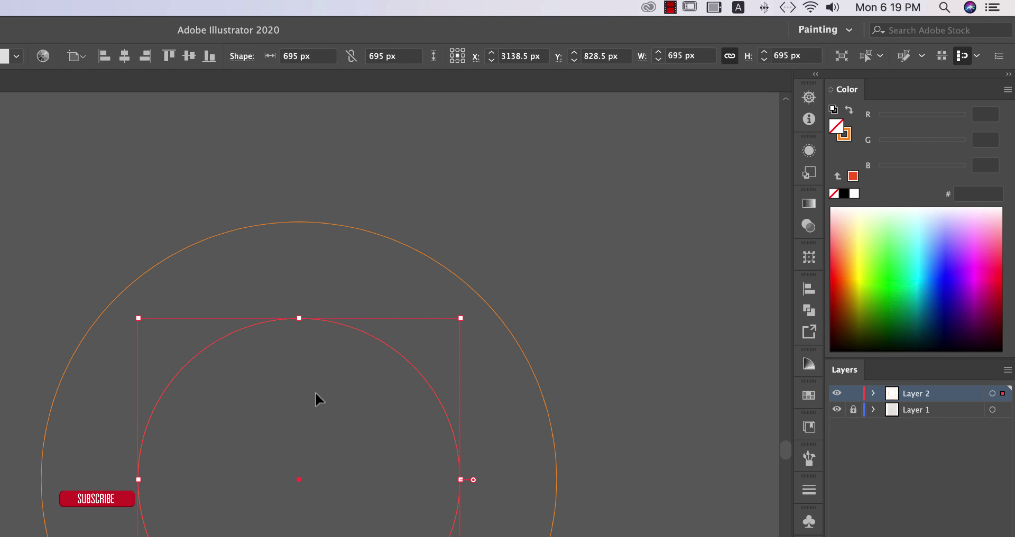
{"action": "left_click", "coordinate": [389, 382]}
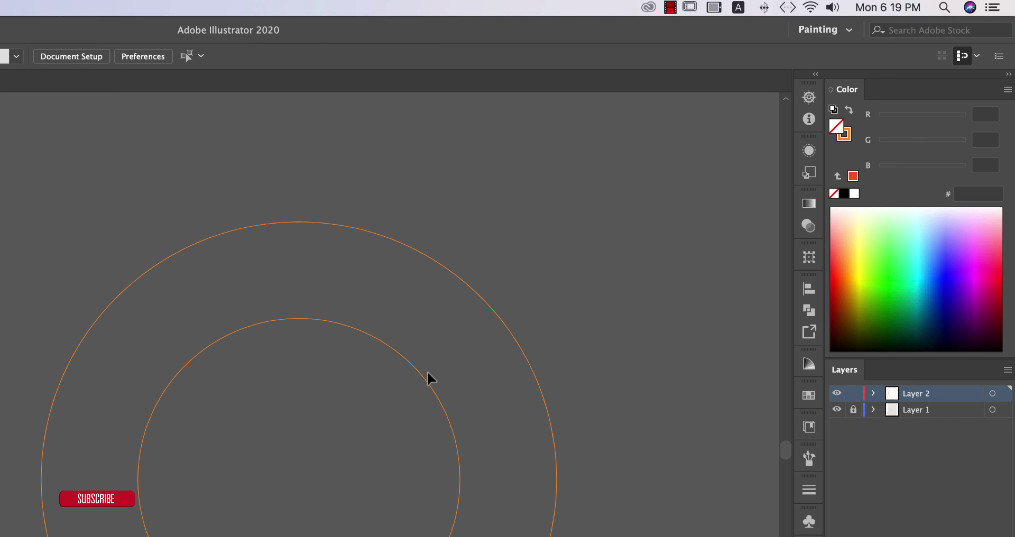
Duplicate the second-largest circle in place and divide the copy's width by 1.6, keeping proportions
{"action": "left_click", "coordinate": [428, 382]}
{"action": "key", "text": "super+f"}
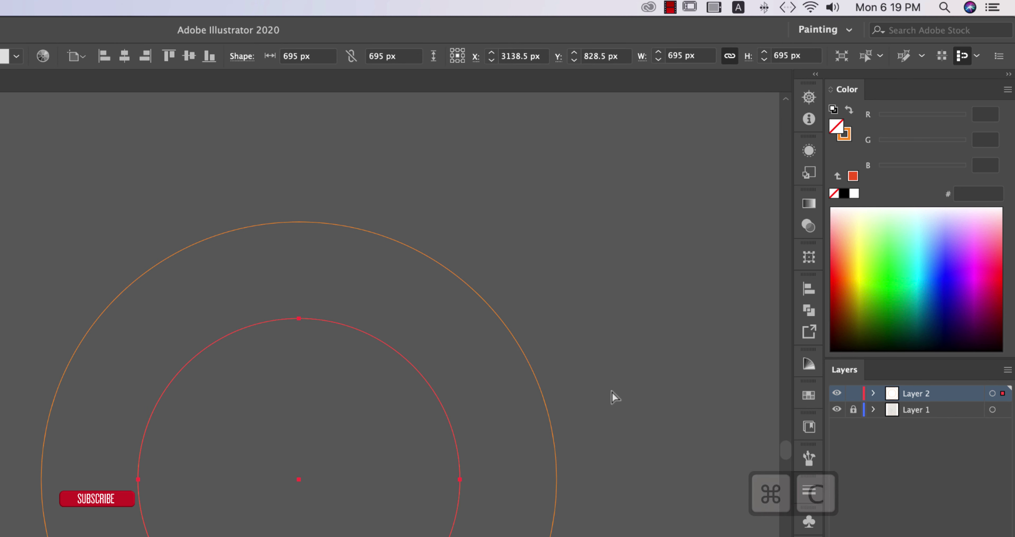
{"action": "left_click", "coordinate": [706, 57]}
{"action": "type", "text": "/1."}
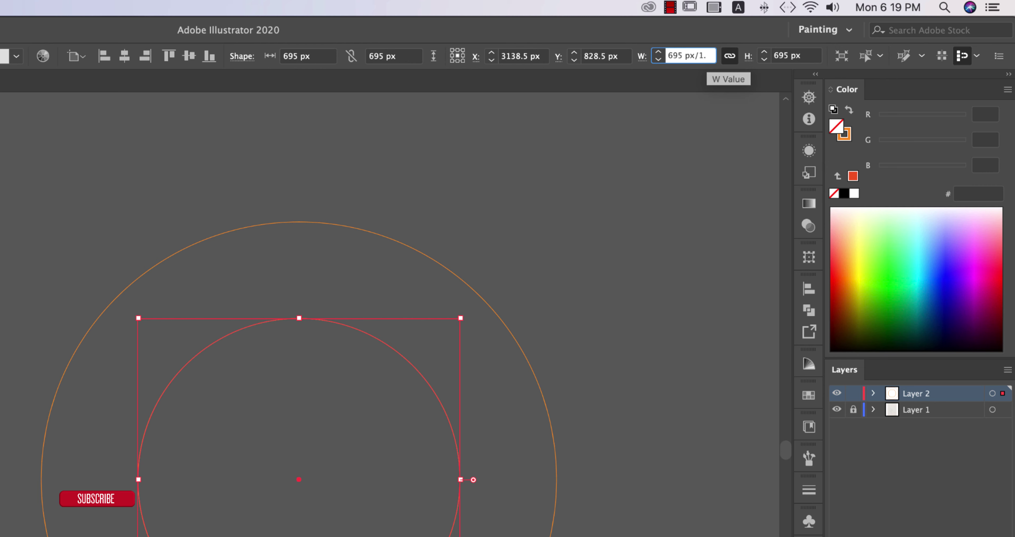
{"action": "key", "text": "Return"}
Duplicate the third-largest circle in place and divide the copy's linked width by 1.6
{"action": "key", "text": "super+c"}
{"action": "key", "text": "super+f"}
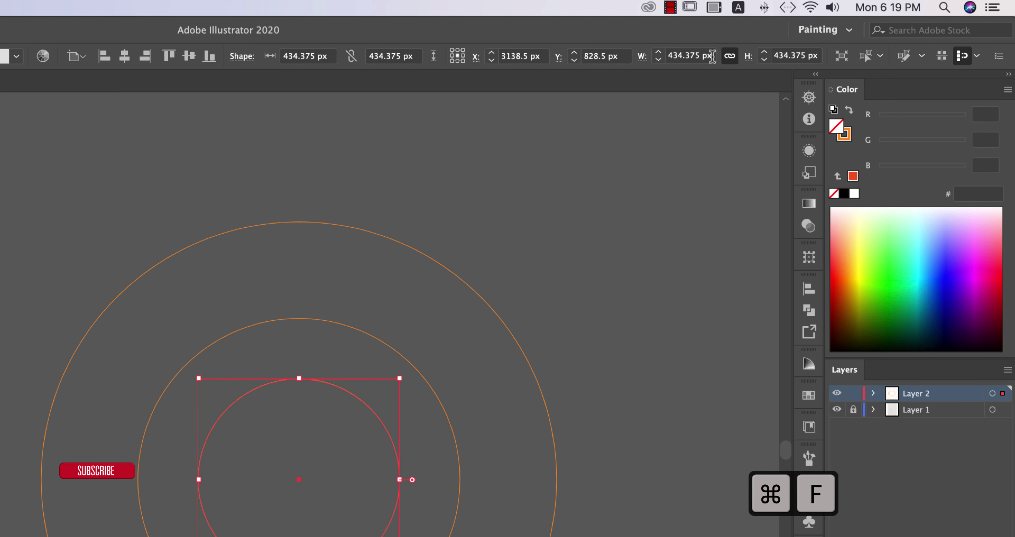
{"action": "left_click", "coordinate": [712, 56]}
{"action": "type", "text": "/1"}
{"action": "key", "text": "Return"}
Add the fifth concentric circle by duplicating the fourth in place and dividing its linked width by 1.6
{"action": "key", "text": "super+c"}
{"action": "key", "text": "super+f"}
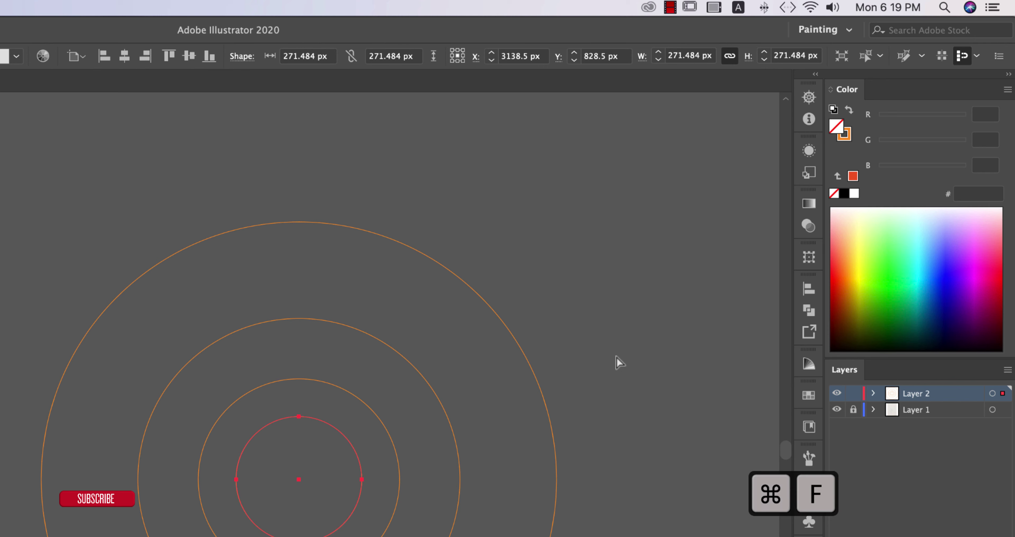
{"action": "left_click", "coordinate": [708, 59]}
{"action": "type", "text": "/"}
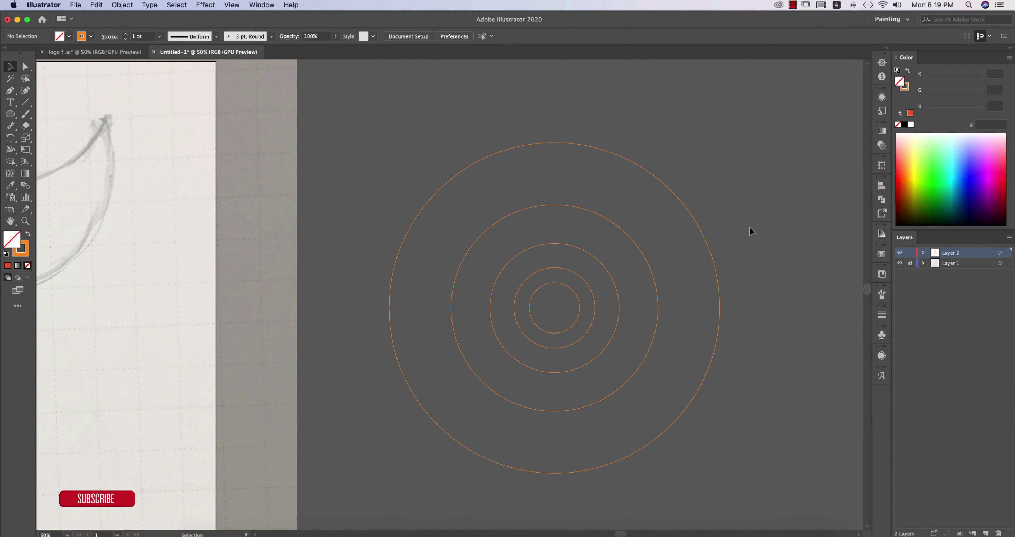
Place a copy of the second-largest circle on the sketch, fitted to the upper edge beside the upper shape's tip
{"action": "scroll", "coordinate": [749, 226], "scroll_direction": "down", "scroll_amount": 2}
{"action": "left_click_drag", "start_coordinate": [622, 274], "coordinate": [657, 256]}
{"action": "scroll", "coordinate": [761, 231], "scroll_direction": "up", "scroll_amount": 1}
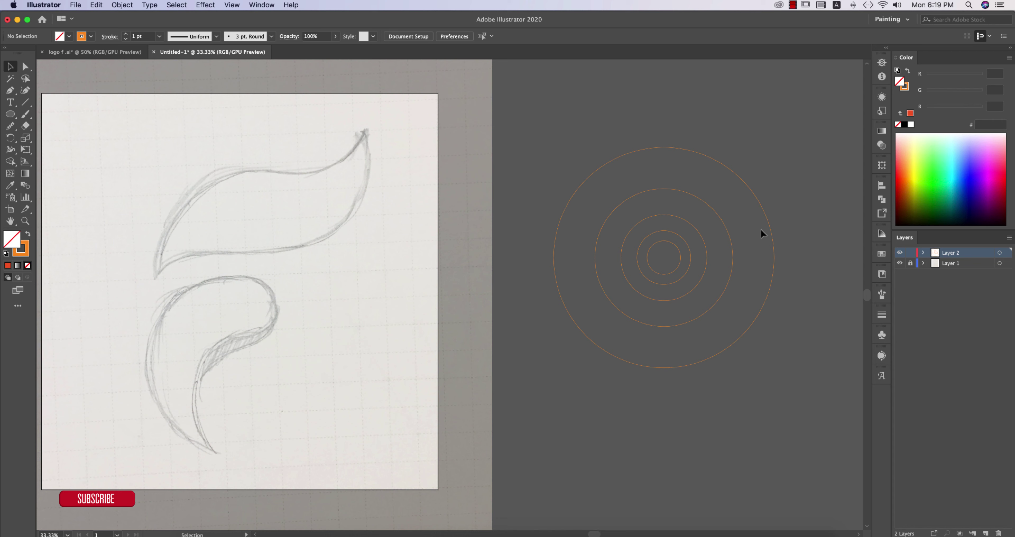
{"action": "scroll", "coordinate": [760, 229], "scroll_direction": "down", "scroll_amount": 1}
{"action": "left_click_drag", "start_coordinate": [574, 263], "coordinate": [603, 259]}
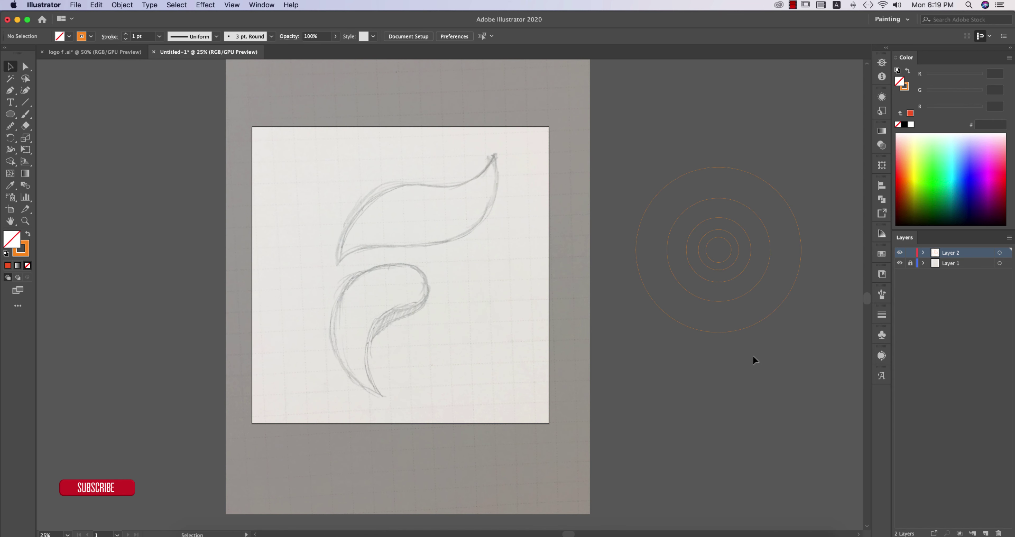
{"action": "left_click", "coordinate": [752, 286]}
{"action": "left_click_drag", "start_coordinate": [753, 285], "coordinate": [483, 175]}
{"action": "left_click", "coordinate": [522, 251]}
{"action": "left_click_drag", "start_coordinate": [485, 243], "coordinate": [501, 257]}
Place copies of the largest circle on the sketch, fitted to the upper shape's lower-right, upper-left and lower-left curves
{"action": "left_click_drag", "start_coordinate": [785, 337], "coordinate": [486, 245]}
{"action": "key", "text": "super+z"}
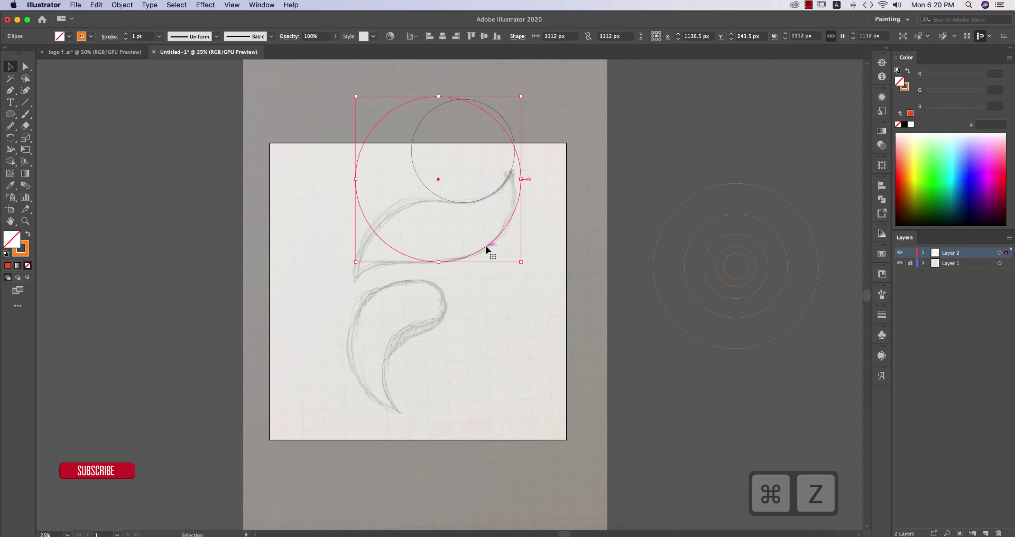
{"action": "mouse_move", "coordinate": [491, 195]}
{"action": "left_mouse_down"}
{"action": "mouse_move", "coordinate": [501, 256]}
{"action": "mouse_move", "coordinate": [493, 246]}
{"action": "left_mouse_up"}
{"action": "mouse_move", "coordinate": [803, 317]}
{"action": "left_mouse_down"}
{"action": "mouse_move", "coordinate": [625, 339]}
{"action": "mouse_move", "coordinate": [482, 394]}
{"action": "left_mouse_up"}
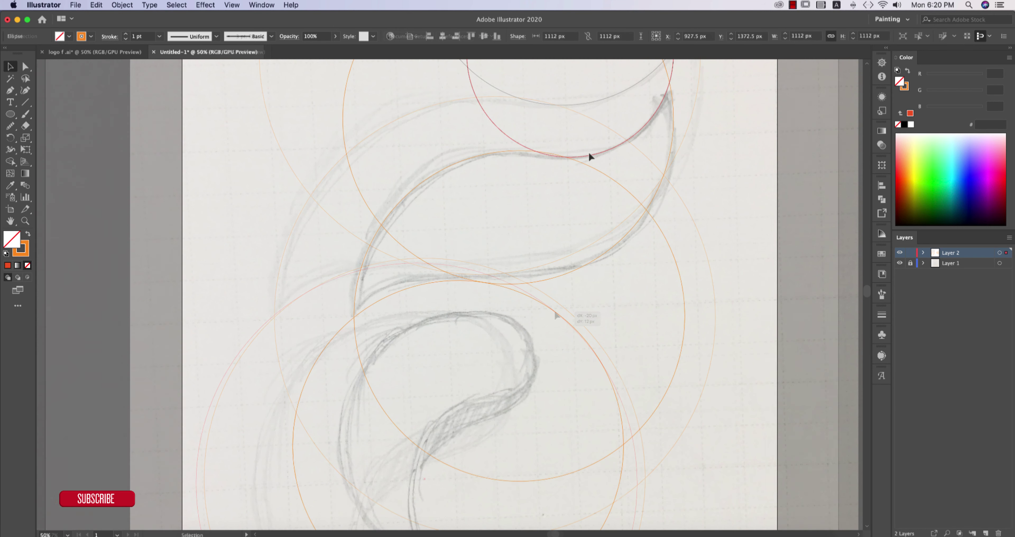
{"action": "left_click_drag", "start_coordinate": [589, 155], "coordinate": [535, 245]}
Select all four circles placed over the sketch and turn off Snap to Pixel
{"action": "key", "text": "super+equal"}
{"action": "key", "text": "super+equal"}
{"action": "key", "text": "super+equal"}
{"action": "key", "text": "super+equal"}
{"action": "key", "text": "super+equal"}
{"action": "key", "text": "super+equal"}
{"action": "key", "text": "super+equal"}
{"action": "key", "text": "super+equal"}
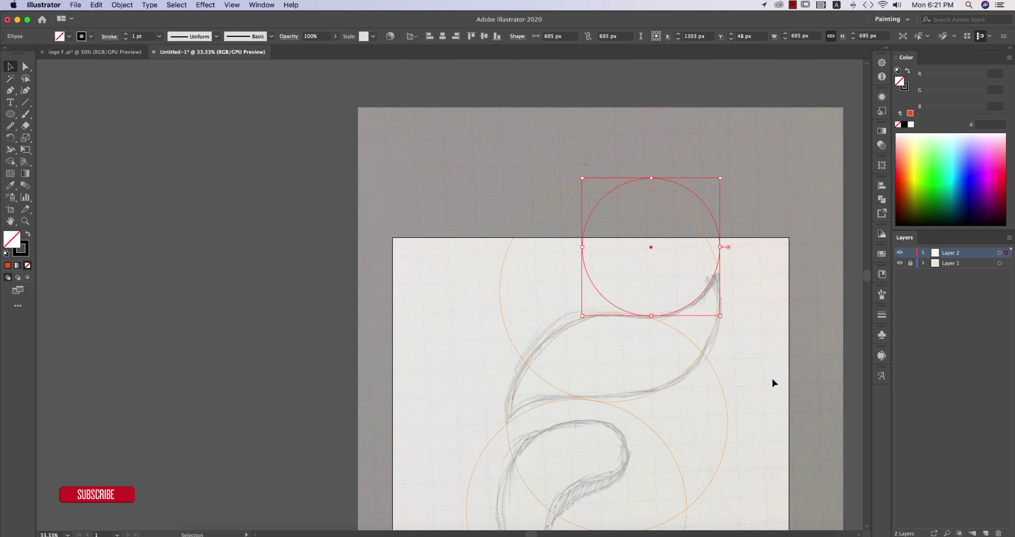
{"action": "left_click_drag", "start_coordinate": [772, 376], "coordinate": [670, 276]}
{"action": "left_click", "coordinate": [687, 287]}
{"action": "left_click_drag", "start_coordinate": [329, 158], "coordinate": [678, 375]}
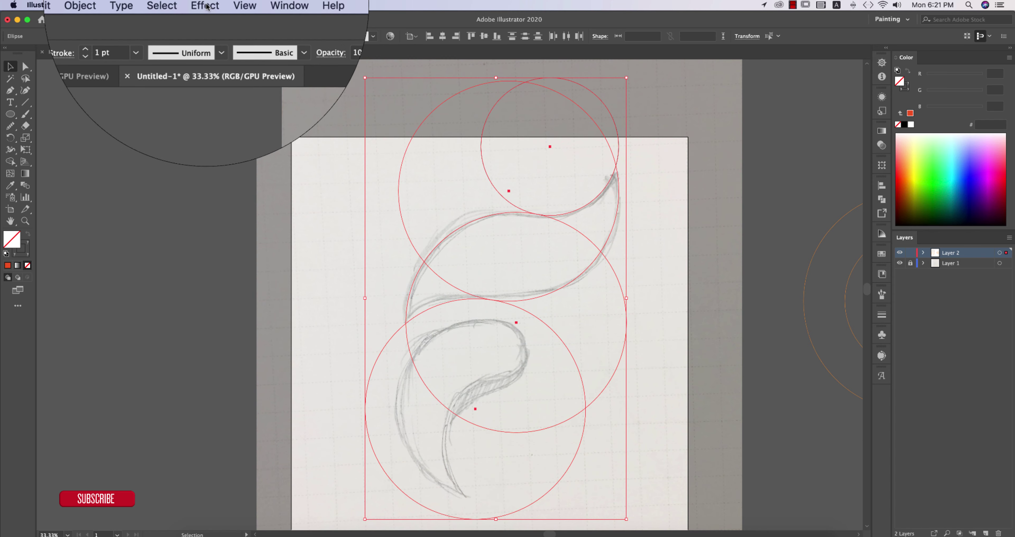
{"action": "left_click", "coordinate": [232, 5]}
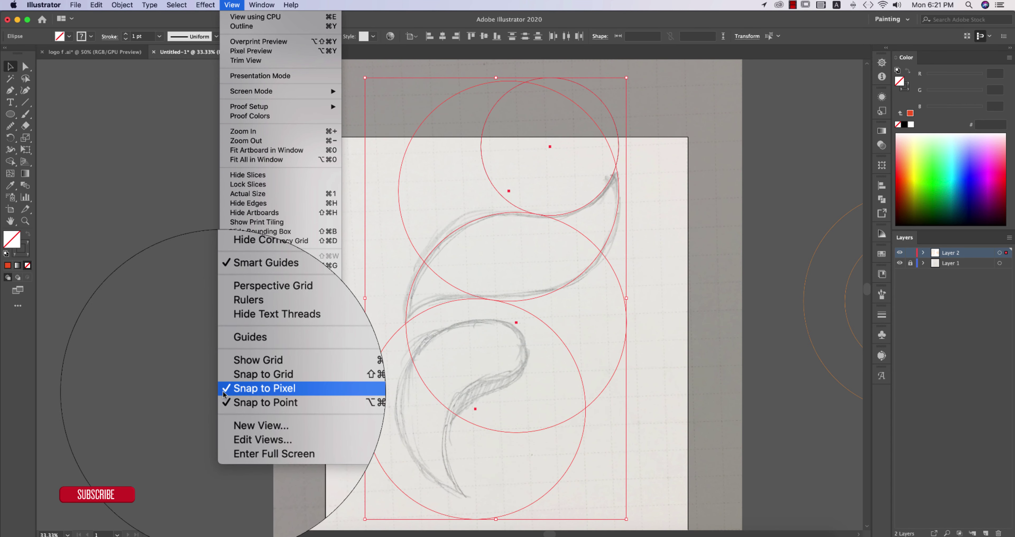
{"action": "left_click", "coordinate": [230, 385]}
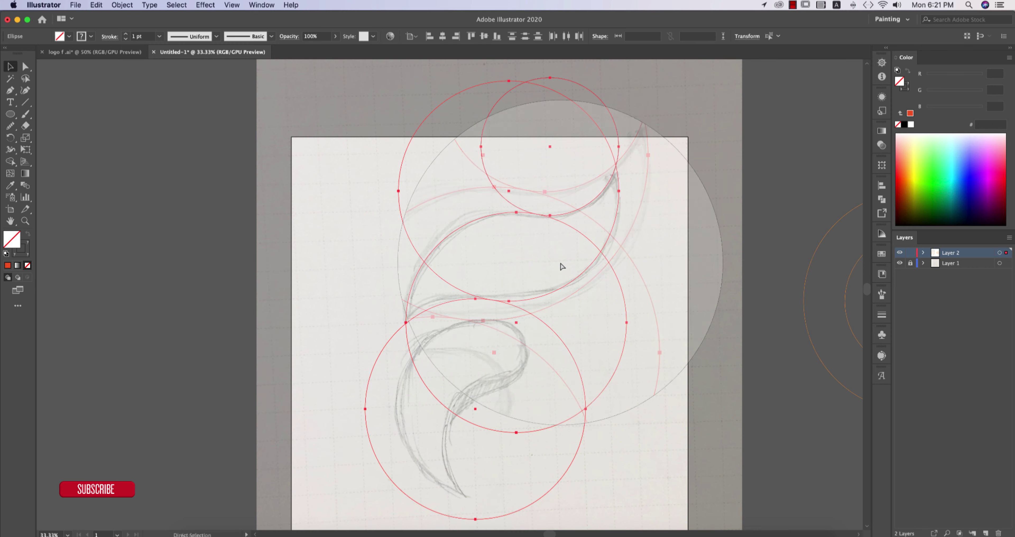
Check the circles' tangent points in outline view, nudge the lowest circle to touch the curve above it, and return to preview
{"action": "key", "text": "super+y"}
{"action": "left_click", "coordinate": [546, 234]}
{"action": "scroll", "coordinate": [547, 238], "scroll_direction": "up", "scroll_amount": 10}
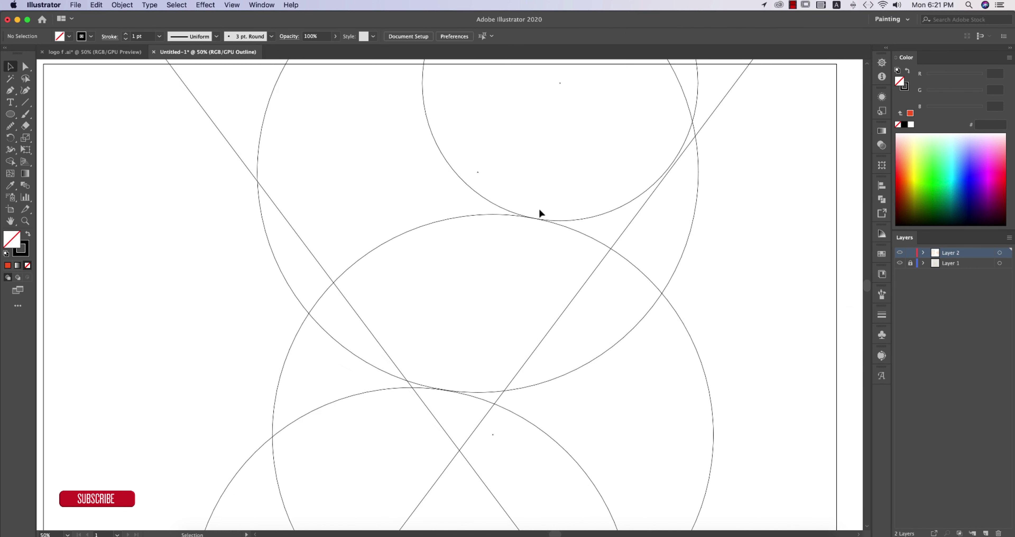
{"action": "scroll", "coordinate": [442, 272], "scroll_direction": "up", "scroll_amount": 3}
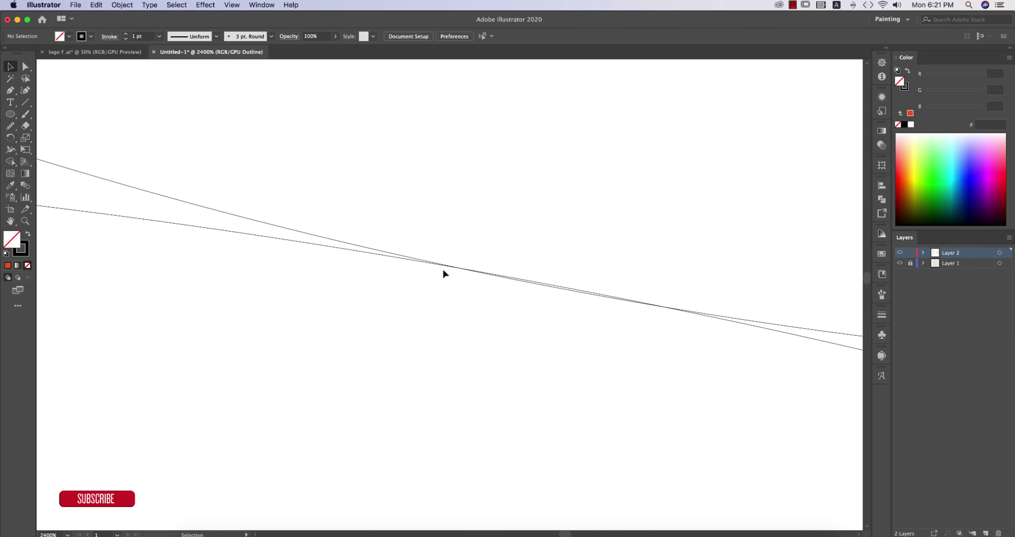
{"action": "scroll", "coordinate": [529, 307], "scroll_direction": "down", "scroll_amount": 12}
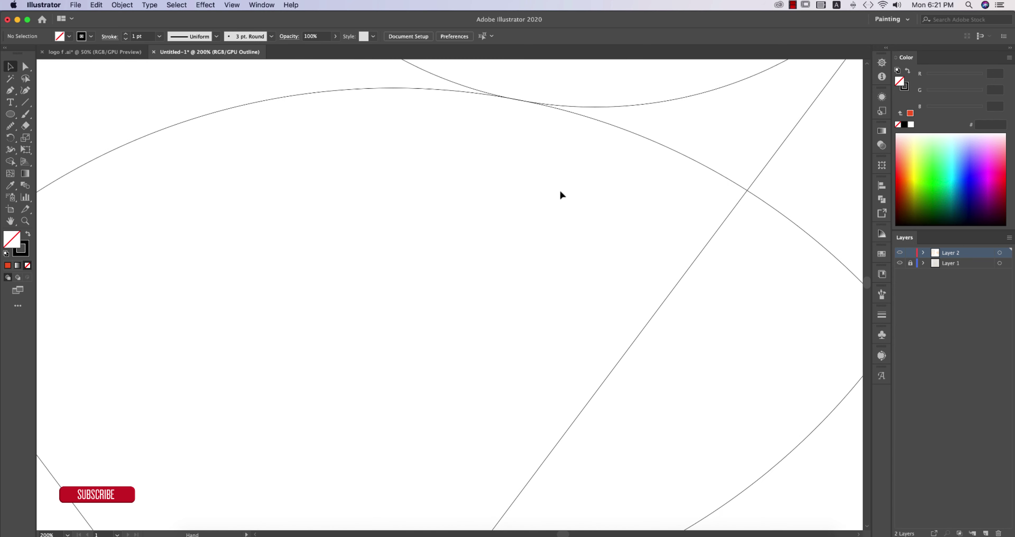
{"action": "scroll", "coordinate": [552, 209], "scroll_direction": "down", "scroll_amount": 3}
{"action": "scroll", "coordinate": [512, 252], "scroll_direction": "up", "scroll_amount": 8}
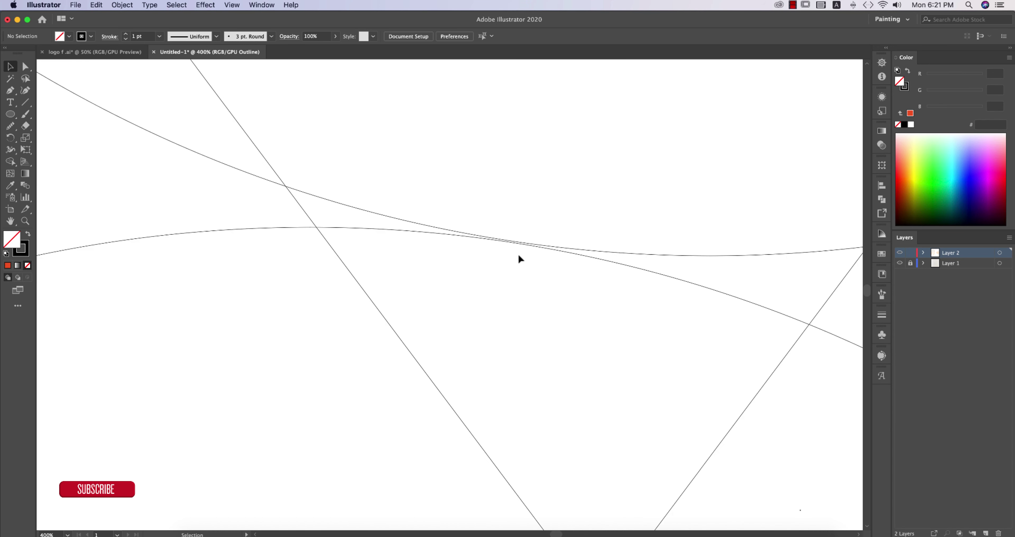
{"action": "left_click_drag", "start_coordinate": [563, 251], "coordinate": [564, 254]}
{"action": "scroll", "coordinate": [569, 284], "scroll_direction": "down", "scroll_amount": 6}
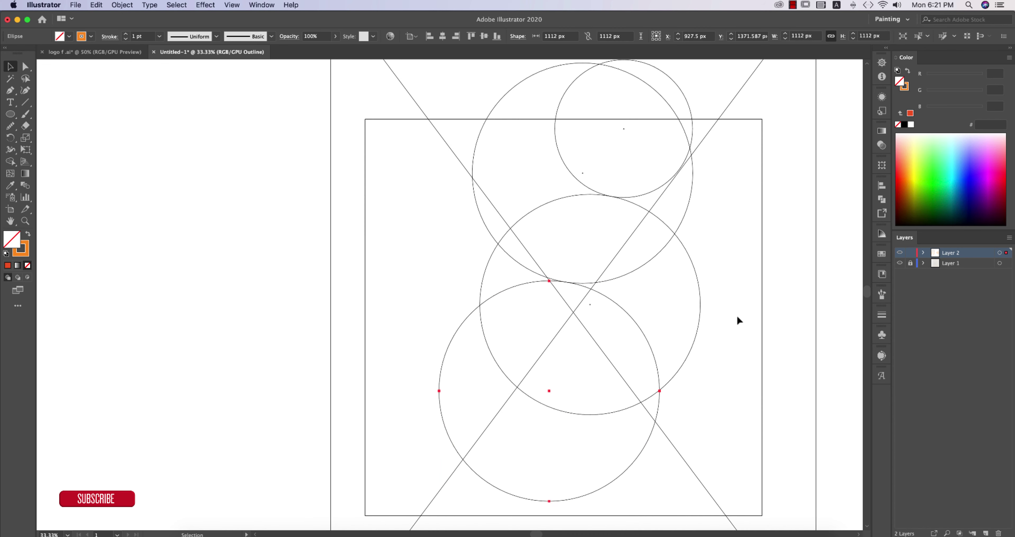
{"action": "left_click_drag", "start_coordinate": [747, 307], "coordinate": [693, 296]}
{"action": "key", "text": "cmd+y"}
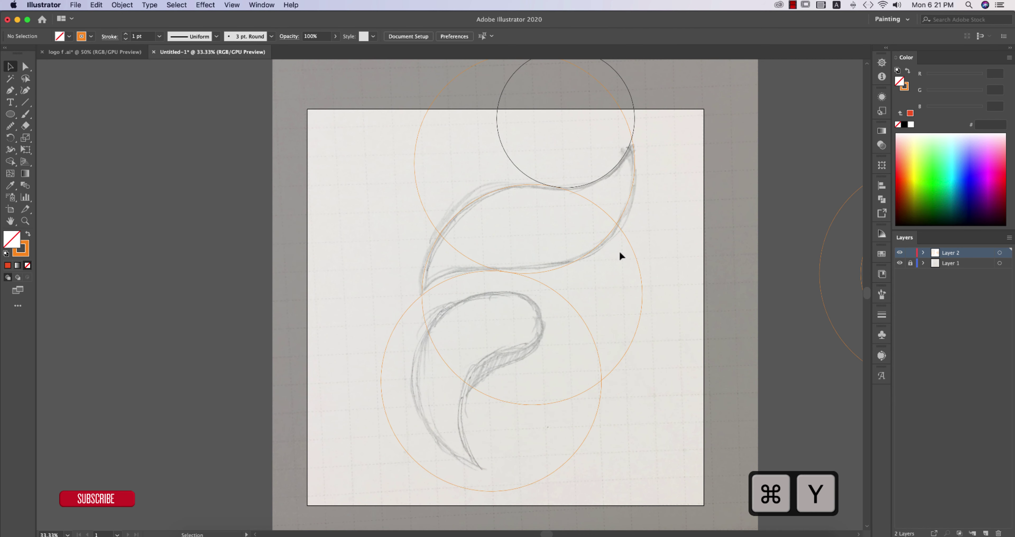
Select all four placed circles and merge the regions forming the upper shape with the Shape Builder tool
{"action": "key", "text": "super+a"}
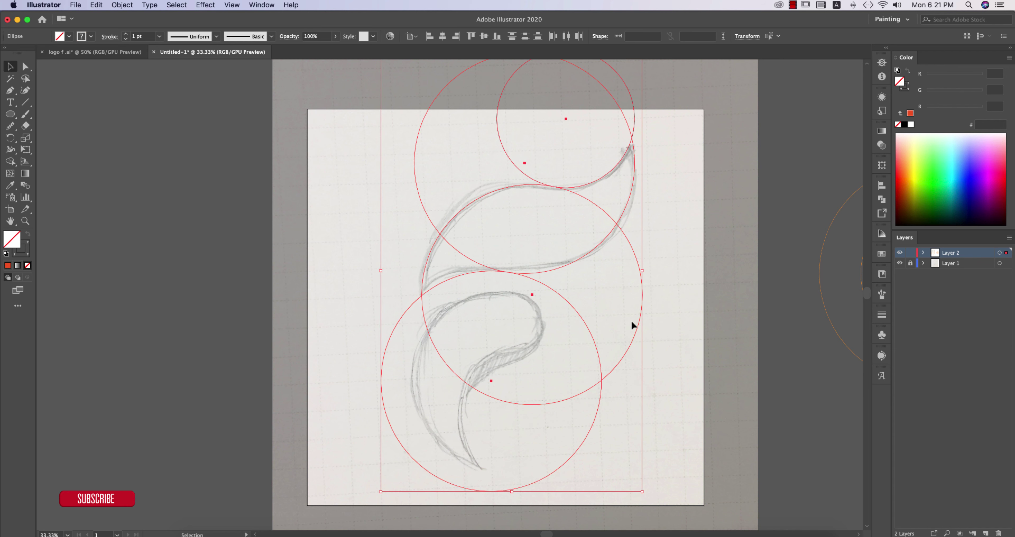
{"action": "key", "text": "shift+m"}
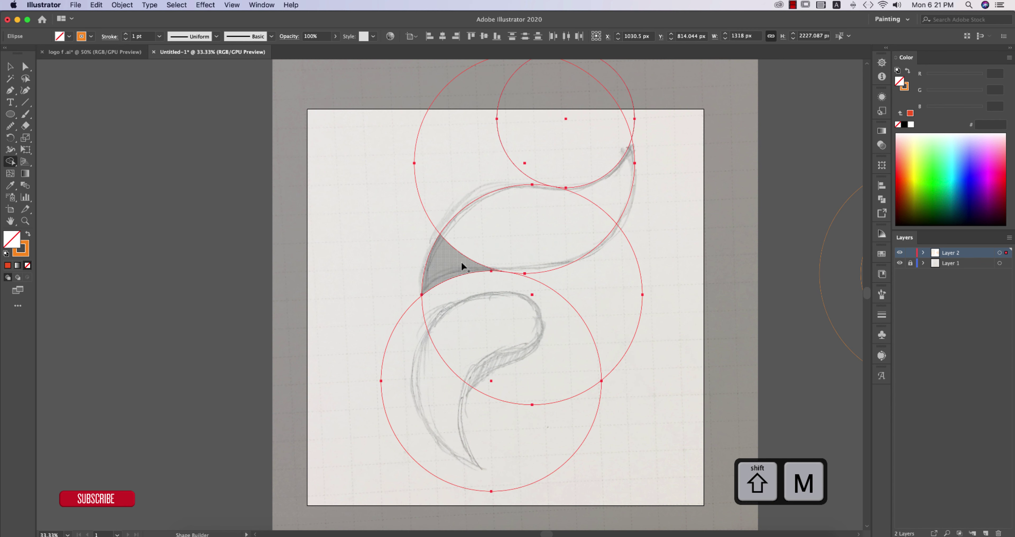
{"action": "mouse_move", "coordinate": [444, 268]}
{"action": "left_mouse_down"}
{"action": "mouse_move", "coordinate": [483, 237]}
{"action": "mouse_move", "coordinate": [548, 231]}
{"action": "mouse_move", "coordinate": [619, 197]}
{"action": "left_mouse_up"}
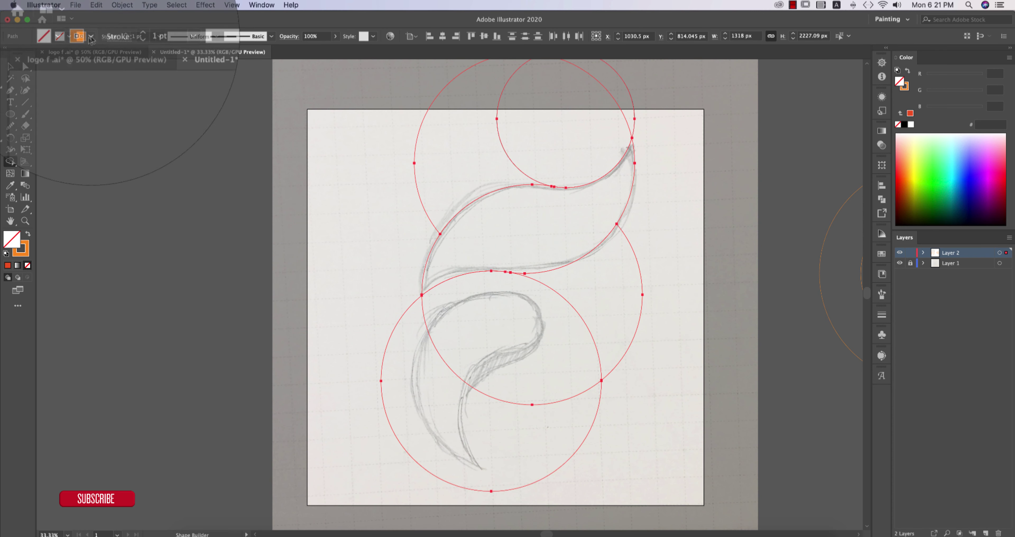
Fill the merged upper shape with light blue #29ABE2
{"action": "left_click", "coordinate": [69, 36]}
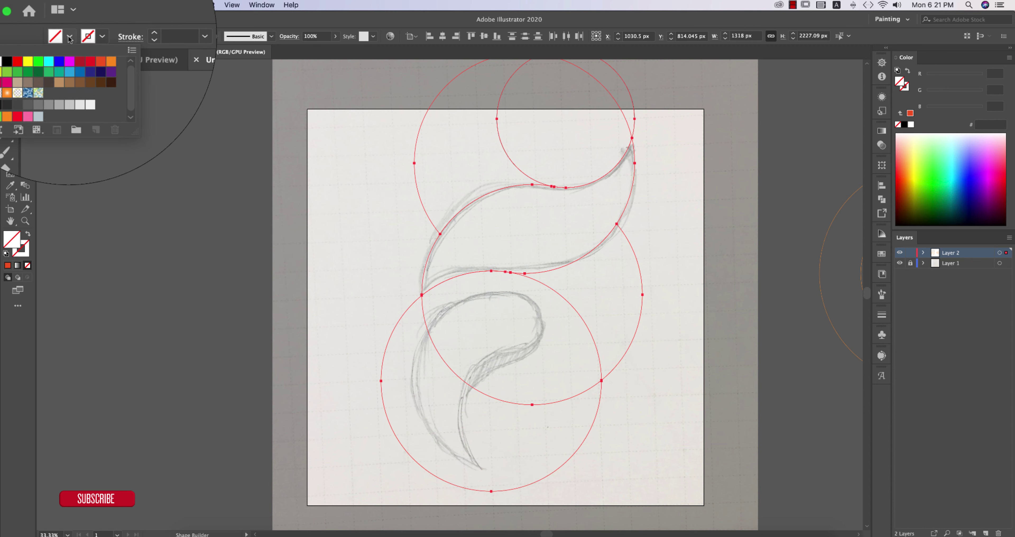
{"action": "left_click", "coordinate": [70, 64]}
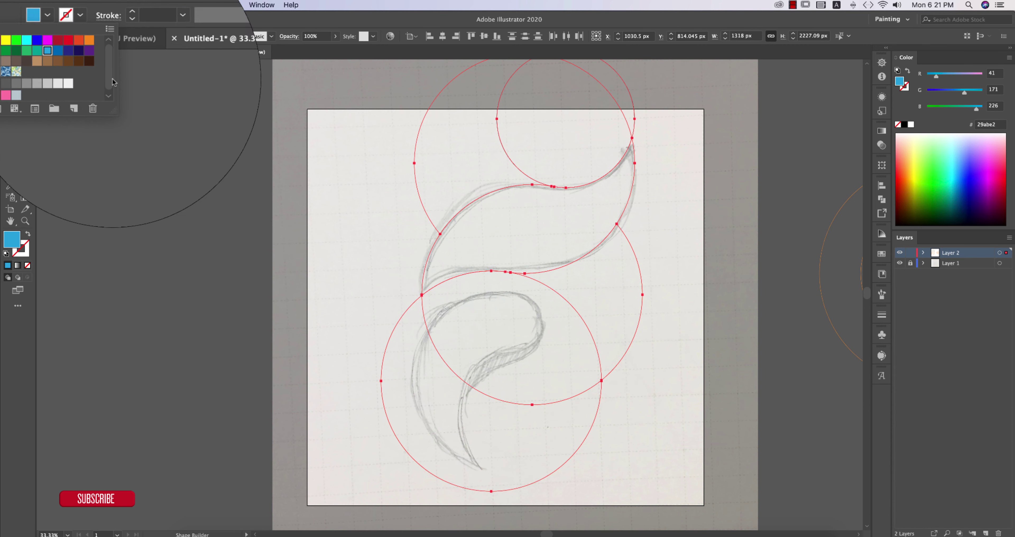
{"action": "left_click", "coordinate": [573, 235]}
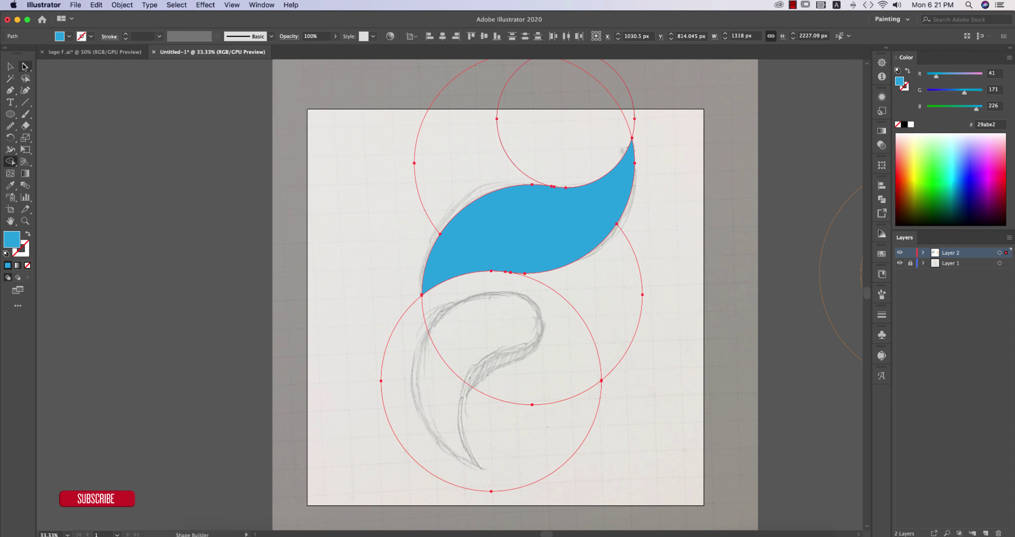
Delete the leftover circle pieces around the blue upper shape
{"action": "key", "text": "v"}
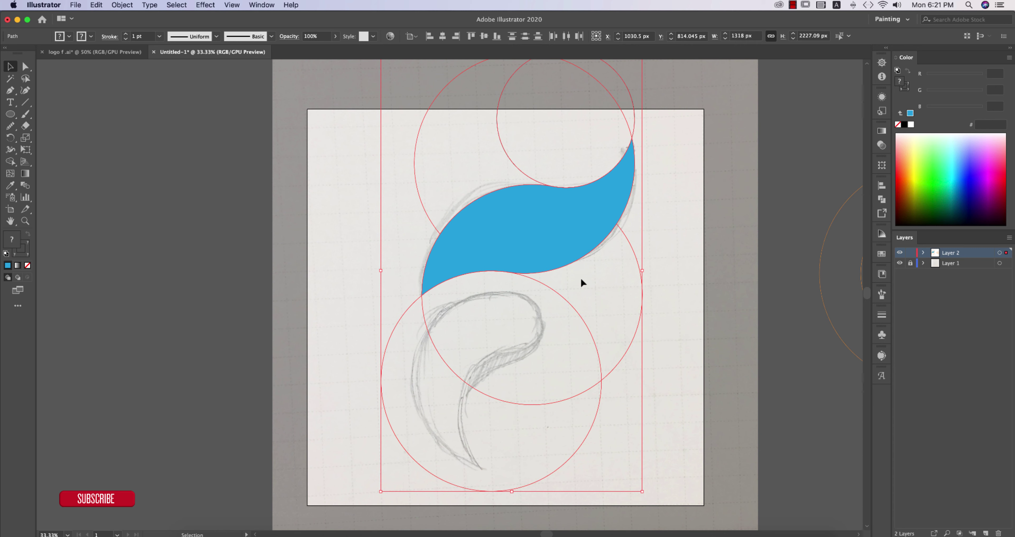
{"action": "left_click", "coordinate": [650, 324]}
{"action": "left_click_drag", "start_coordinate": [675, 277], "coordinate": [487, 413]}
{"action": "key", "text": "Delete"}
{"action": "key", "text": "Delete"}
{"action": "left_click_drag", "start_coordinate": [391, 162], "coordinate": [550, 134]}
{"action": "key", "text": "Delete"}
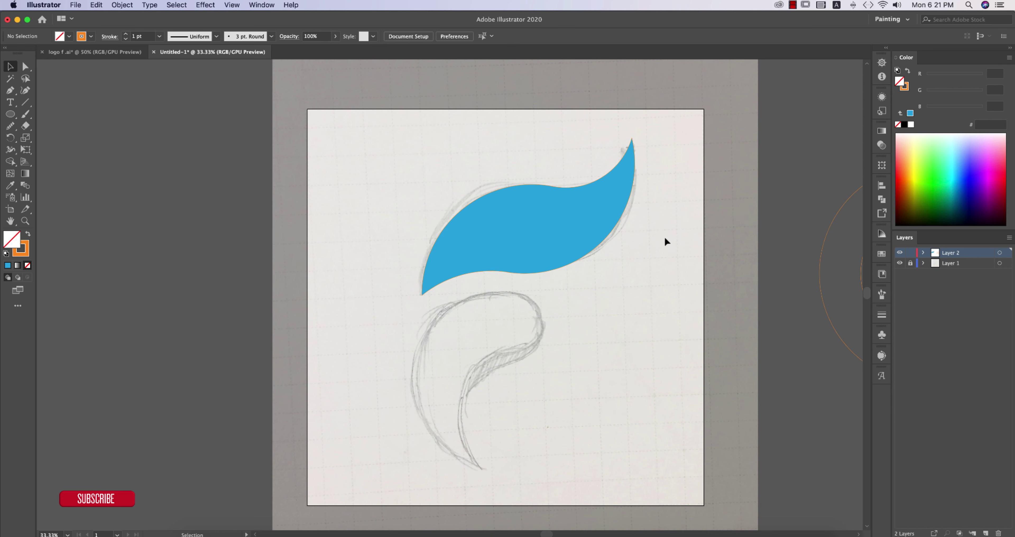
Remove the orange stroke from the blue upper shape and deselect it
{"action": "left_click", "coordinate": [576, 240]}
{"action": "left_click", "coordinate": [91, 36]}
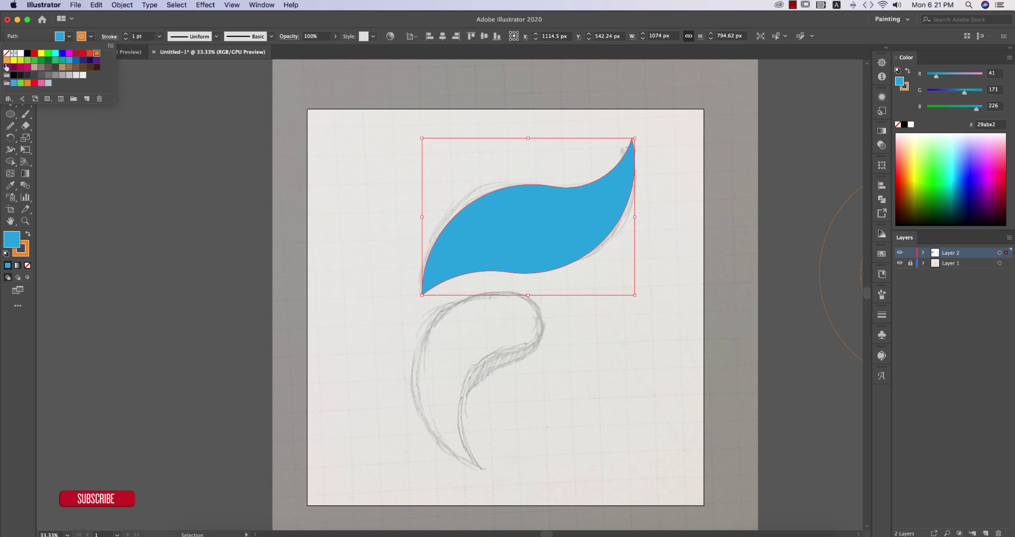
{"action": "left_click", "coordinate": [6, 55]}
{"action": "left_click", "coordinate": [601, 353]}
Place copies of the fourth-largest and second-largest circles on the sketch, fitted to the lower shape's rounded end and inner curve
{"action": "left_click_drag", "start_coordinate": [471, 353], "coordinate": [477, 304]}
{"action": "left_click_drag", "start_coordinate": [645, 332], "coordinate": [540, 292]}
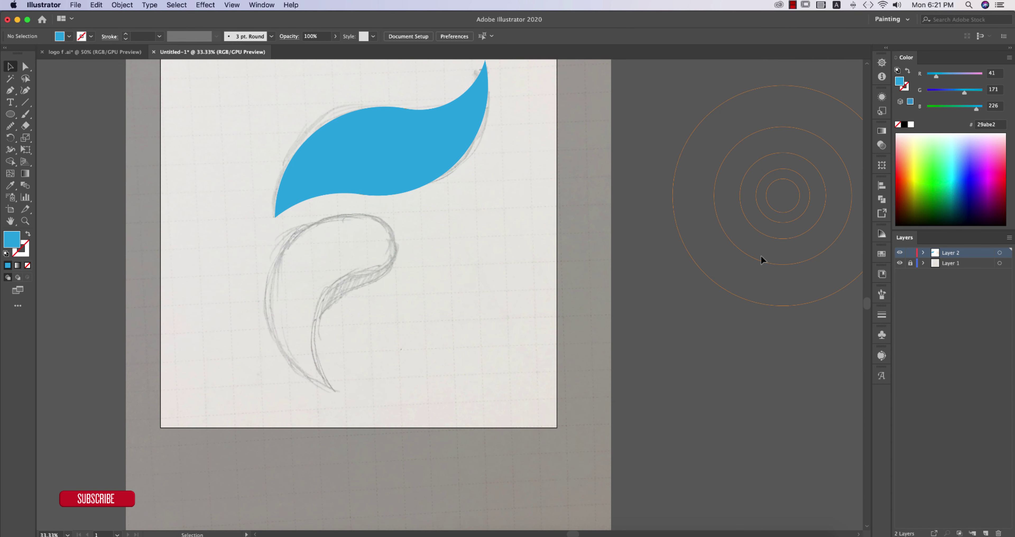
{"action": "left_click_drag", "start_coordinate": [760, 259], "coordinate": [329, 350]}
{"action": "key", "text": "super+z"}
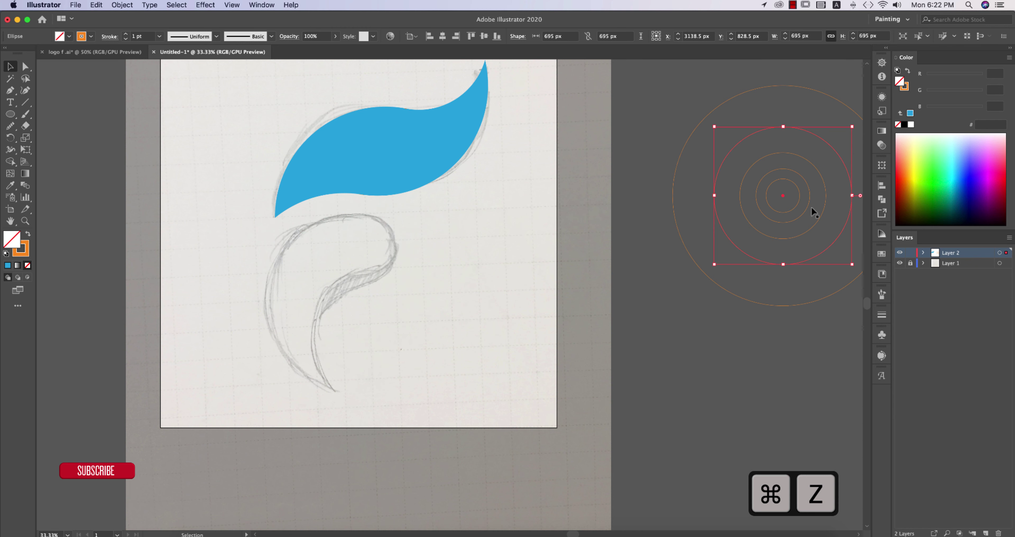
{"action": "left_click_drag", "start_coordinate": [808, 204], "coordinate": [398, 258]}
{"action": "key", "text": "super+z"}
{"action": "mouse_move", "coordinate": [805, 260]}
{"action": "left_mouse_down"}
{"action": "mouse_move", "coordinate": [361, 338]}
{"action": "mouse_move", "coordinate": [410, 405]}
{"action": "left_mouse_up"}
Try copies of the largest and second-largest circles against the lower shape's outer curve and keep one resized to follow it
{"action": "left_click_drag", "start_coordinate": [749, 300], "coordinate": [318, 430]}
{"action": "left_click", "coordinate": [653, 398]}
{"action": "left_click_drag", "start_coordinate": [781, 264], "coordinate": [347, 350]}
{"action": "left_click_drag", "start_coordinate": [742, 300], "coordinate": [341, 397]}
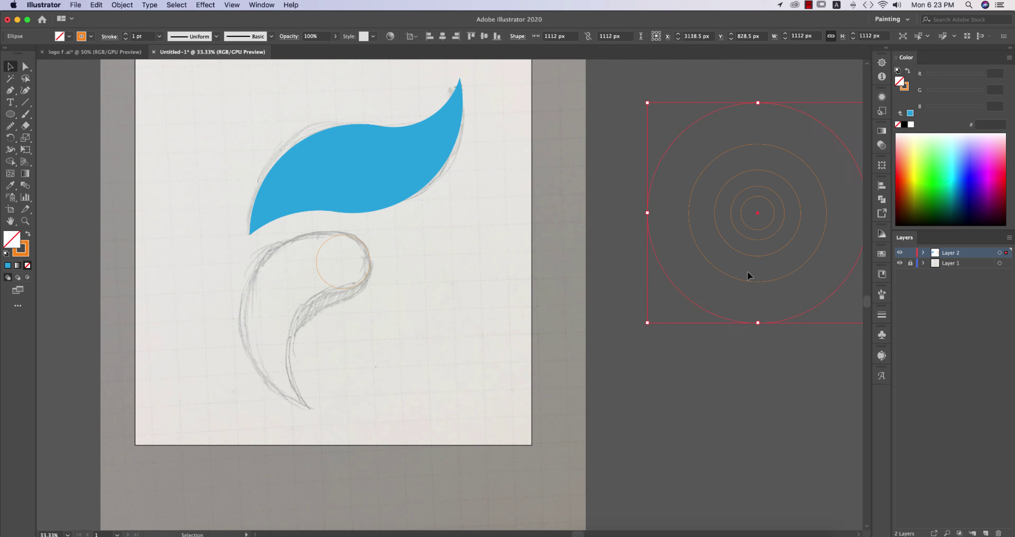
{"action": "left_click_drag", "start_coordinate": [796, 319], "coordinate": [397, 413]}
Resize the small circle at the lower shape's rounded end to about 280 px, fitting it between the two neighbouring circles
{"action": "left_click_drag", "start_coordinate": [397, 263], "coordinate": [397, 269]}
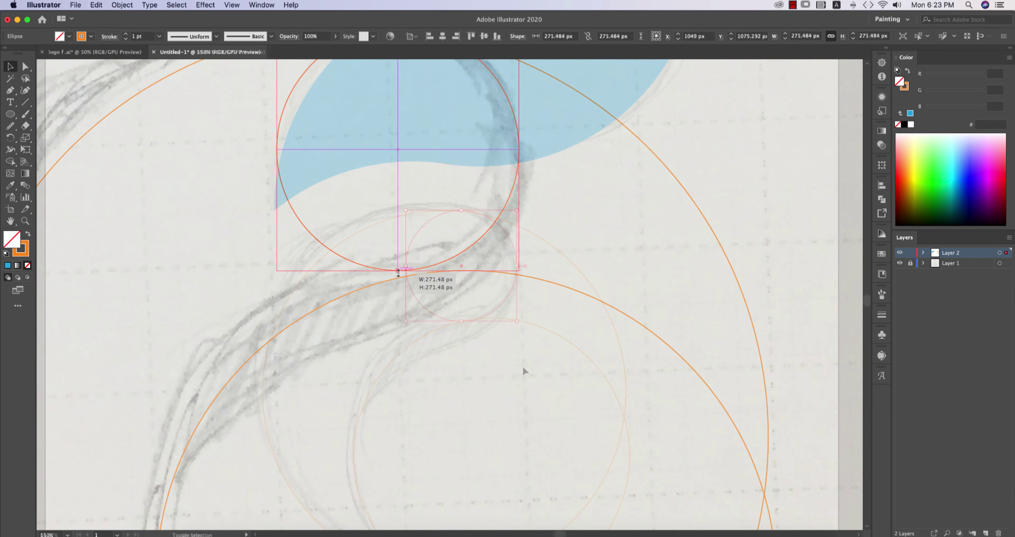
{"action": "scroll", "coordinate": [517, 364], "scroll_direction": "down", "scroll_amount": 2}
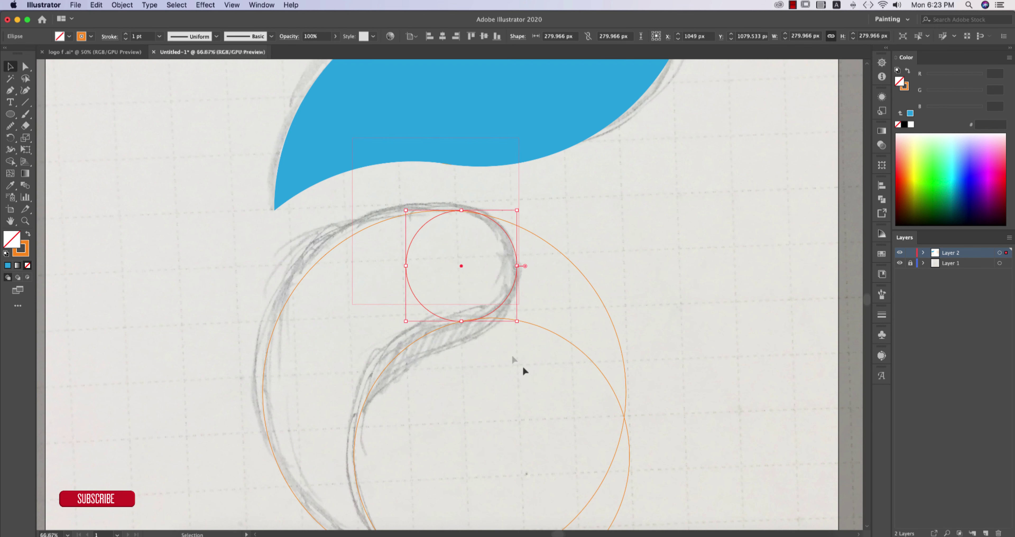
{"action": "left_click", "coordinate": [540, 309]}
Select the three circles over the lower shape and merge the regions forming it with the Shape Builder tool
{"action": "scroll", "coordinate": [544, 326], "scroll_direction": "down", "scroll_amount": 2}
{"action": "left_click_drag", "start_coordinate": [339, 299], "coordinate": [667, 484]}
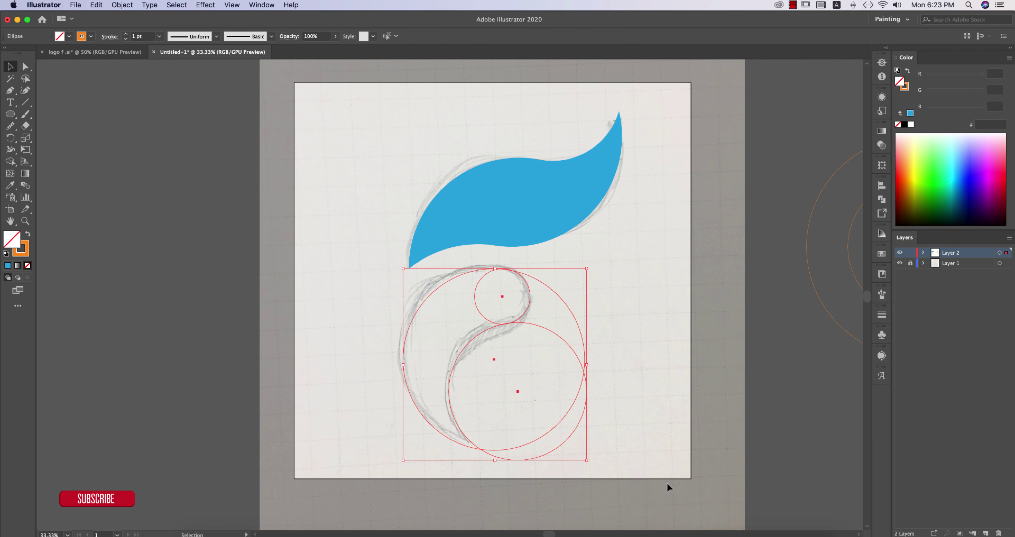
{"action": "key", "text": "shift+m"}
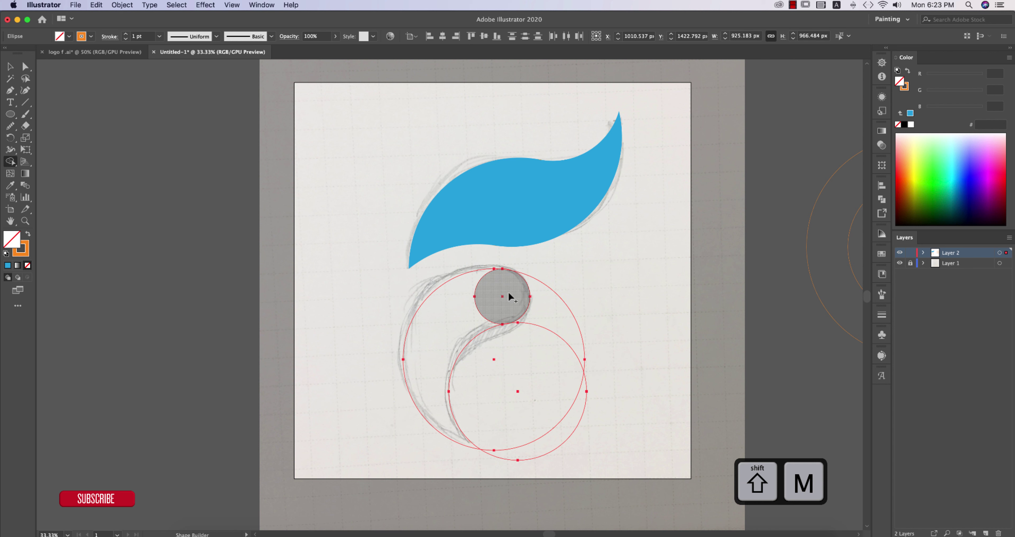
{"action": "mouse_move", "coordinate": [514, 294]}
{"action": "left_mouse_down"}
{"action": "mouse_move", "coordinate": [480, 292]}
{"action": "mouse_move", "coordinate": [465, 303]}
{"action": "left_mouse_up"}
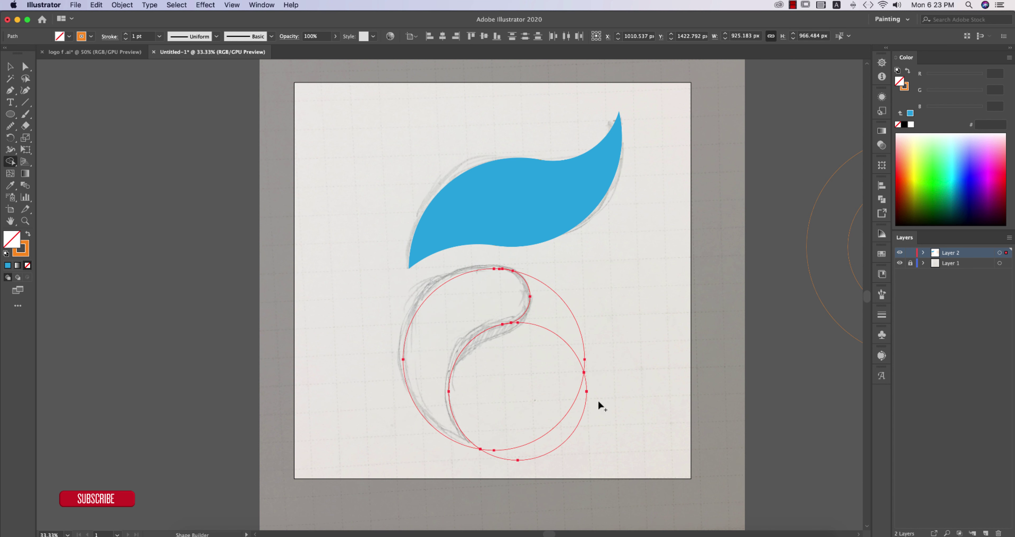
Fill the merged lower shape with darker blue #0071BC
{"action": "left_click", "coordinate": [70, 37]}
{"action": "left_click", "coordinate": [70, 37]}
{"action": "left_click", "coordinate": [69, 36]}
{"action": "left_click", "coordinate": [76, 59]}
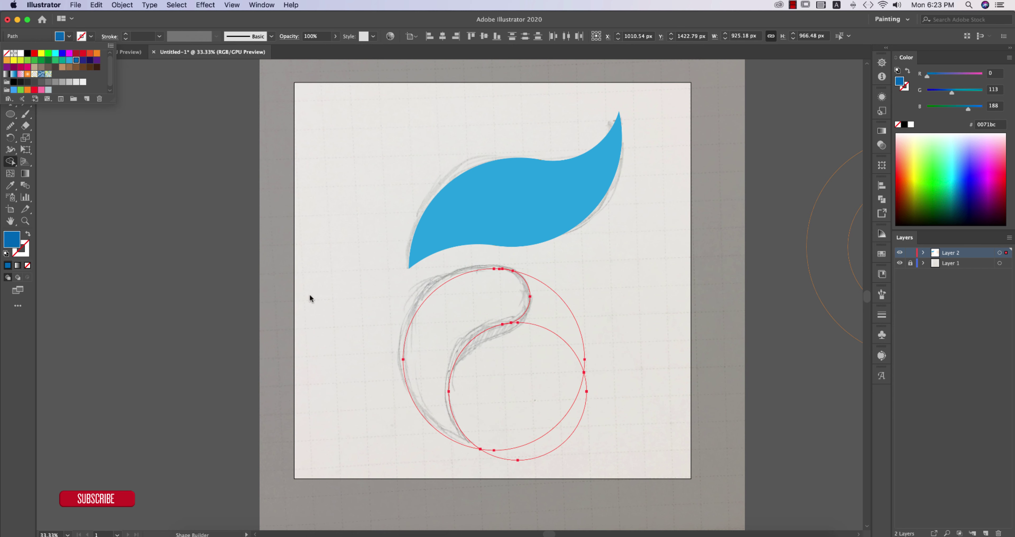
{"action": "left_click", "coordinate": [472, 317]}
{"action": "left_click", "coordinate": [10, 67]}
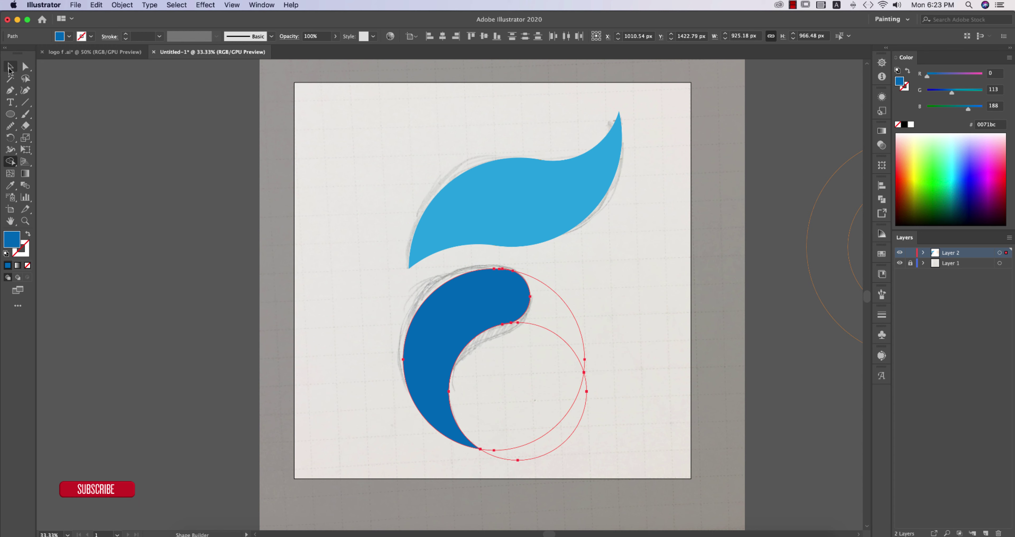
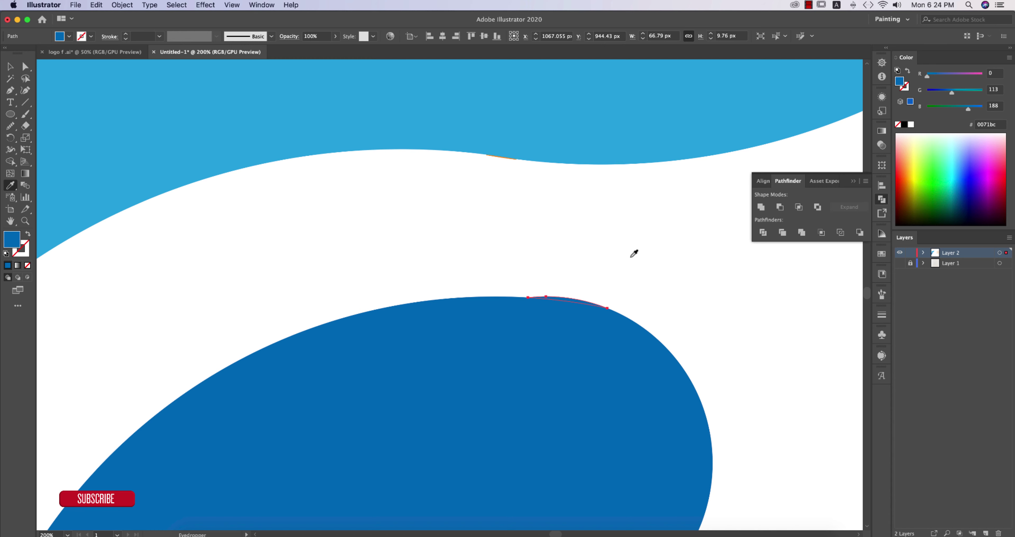
Unite the small leftover sliver on the lower shape's upper edge with the main lower shape
{"action": "left_click", "coordinate": [624, 329], "text": "shift"}
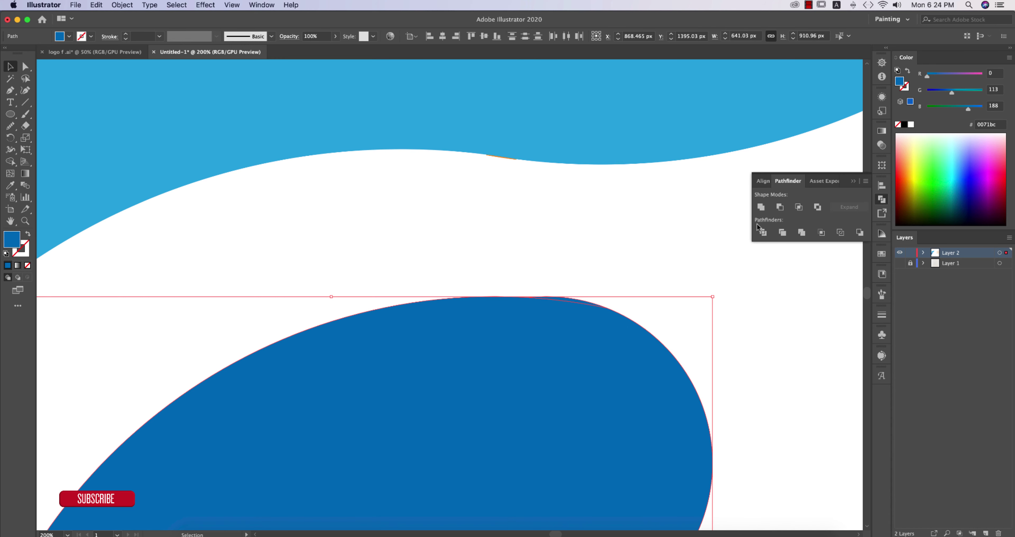
{"action": "left_click", "coordinate": [763, 206]}
{"action": "left_click", "coordinate": [649, 259]}
{"action": "scroll", "coordinate": [615, 257], "scroll_direction": "down", "scroll_amount": 2}
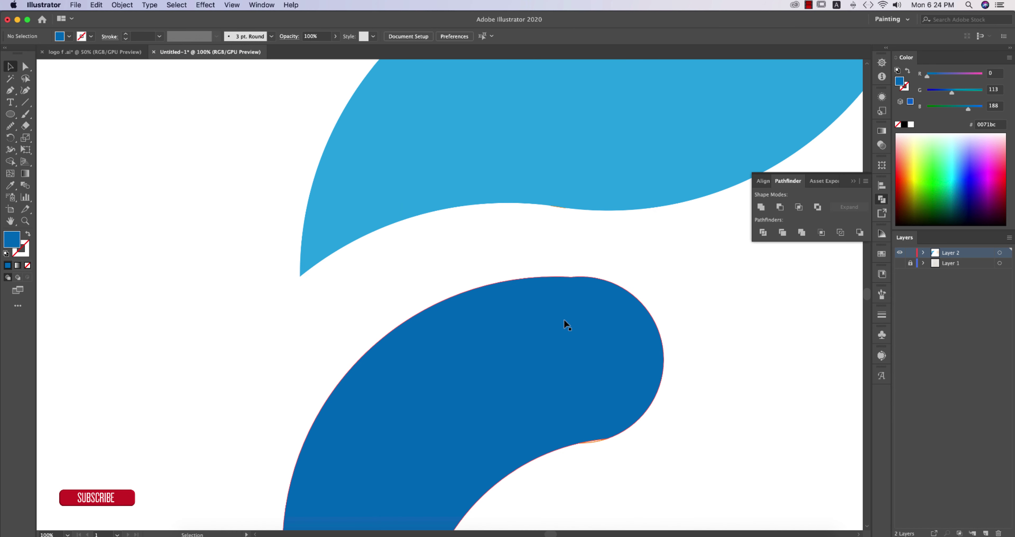
Smooth the uneven joint along the lower shape's upper edge with the Smooth tool
{"action": "left_click", "coordinate": [564, 320]}
{"action": "scroll", "coordinate": [576, 272], "scroll_direction": "up", "scroll_amount": 3}
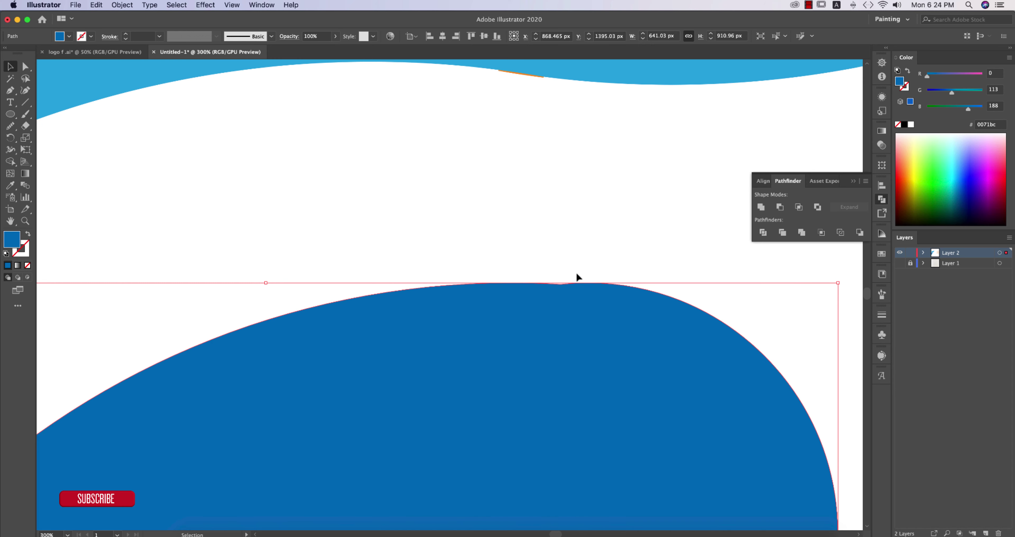
{"action": "scroll", "coordinate": [553, 288], "scroll_direction": "down", "scroll_amount": 6}
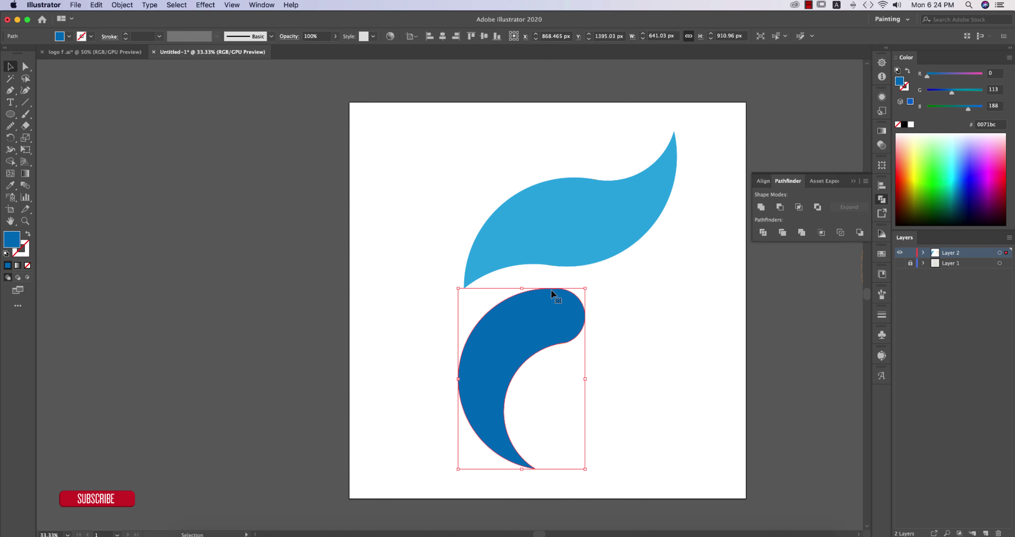
{"action": "scroll", "coordinate": [551, 289], "scroll_direction": "up", "scroll_amount": 2}
{"action": "left_click", "coordinate": [11, 126]}
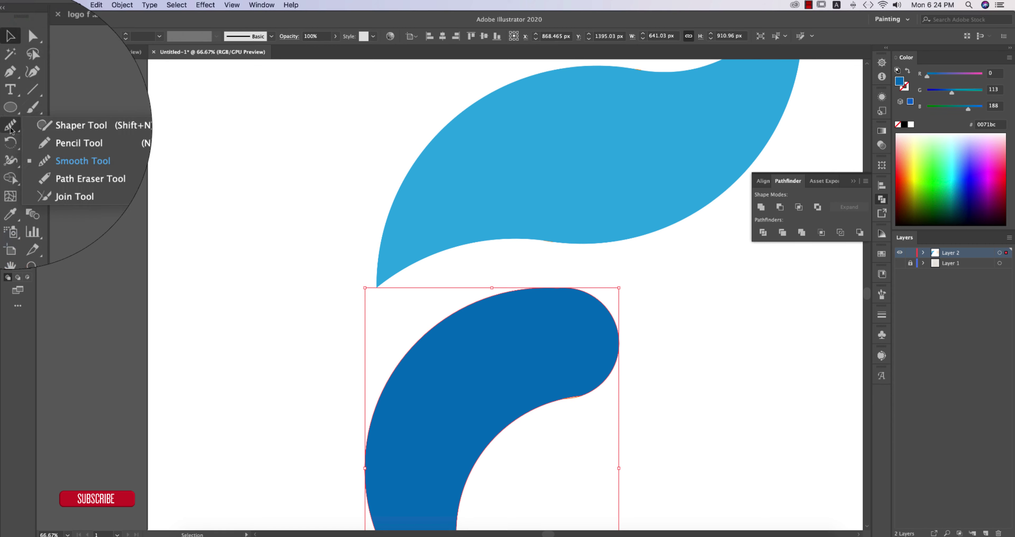
{"action": "left_click", "coordinate": [67, 155]}
{"action": "left_click_drag", "start_coordinate": [573, 289], "coordinate": [465, 291]}
{"action": "left_click", "coordinate": [10, 67]}
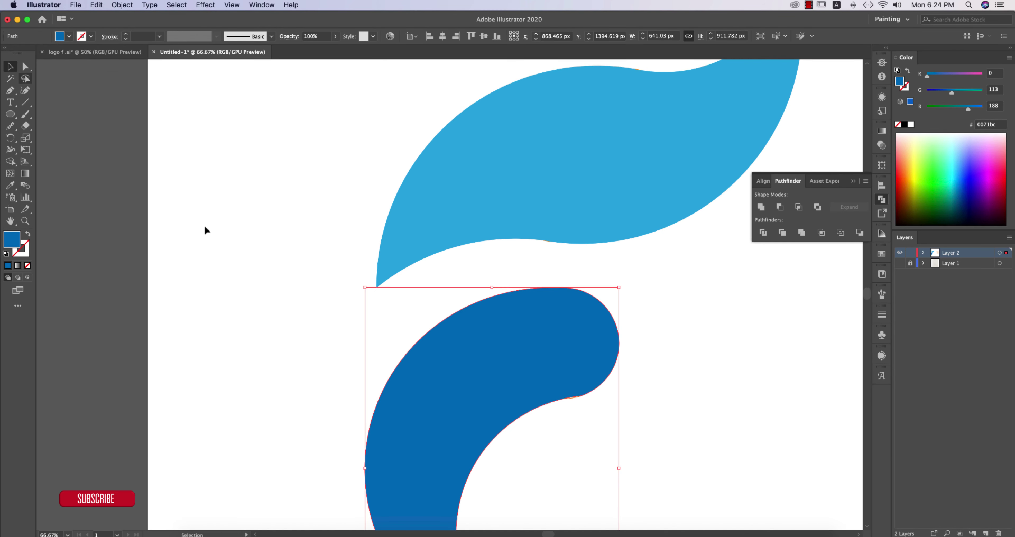
{"action": "left_click", "coordinate": [204, 225]}
{"action": "scroll", "coordinate": [533, 324], "scroll_direction": "down", "scroll_amount": 1}
{"action": "scroll", "coordinate": [532, 323], "scroll_direction": "down", "scroll_amount": 2}
Duplicate the upper shape slightly up and left, and remove the overhanging regions with Shape Builder, keeping a strip along its lower edge
{"action": "left_click", "coordinate": [592, 261]}
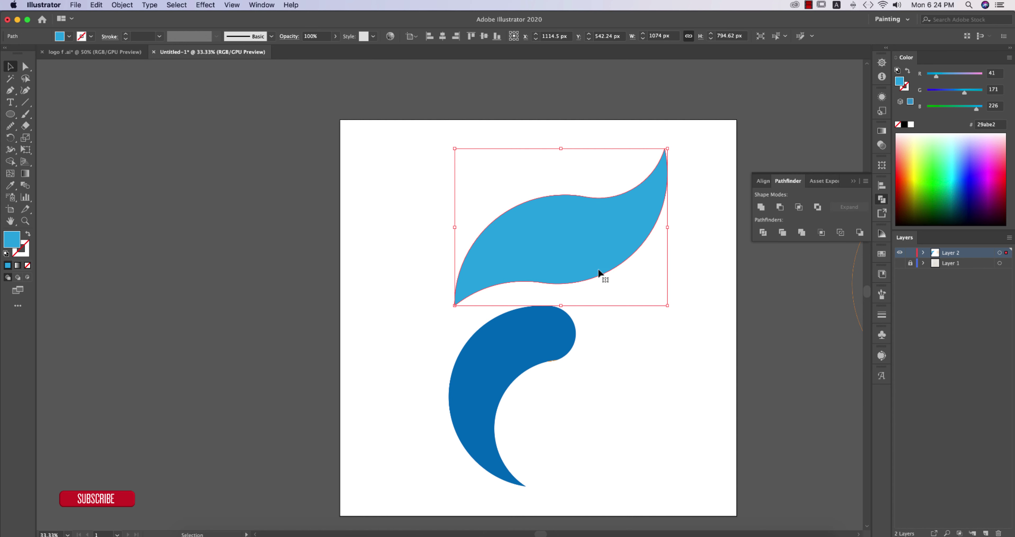
{"action": "left_click_drag", "start_coordinate": [587, 256], "coordinate": [581, 237]}
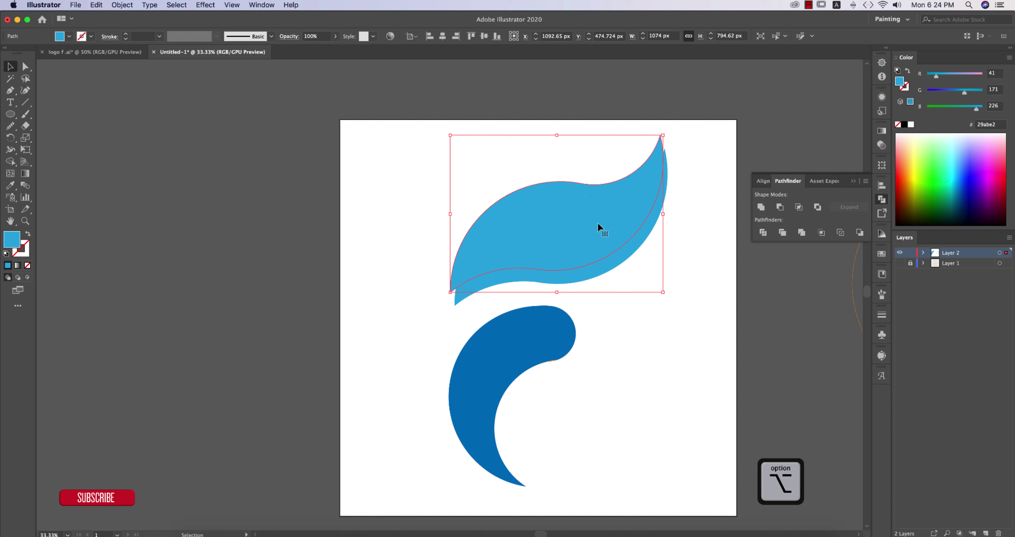
{"action": "left_click_drag", "start_coordinate": [630, 260], "coordinate": [631, 261]}
{"action": "key", "text": "shift+m"}
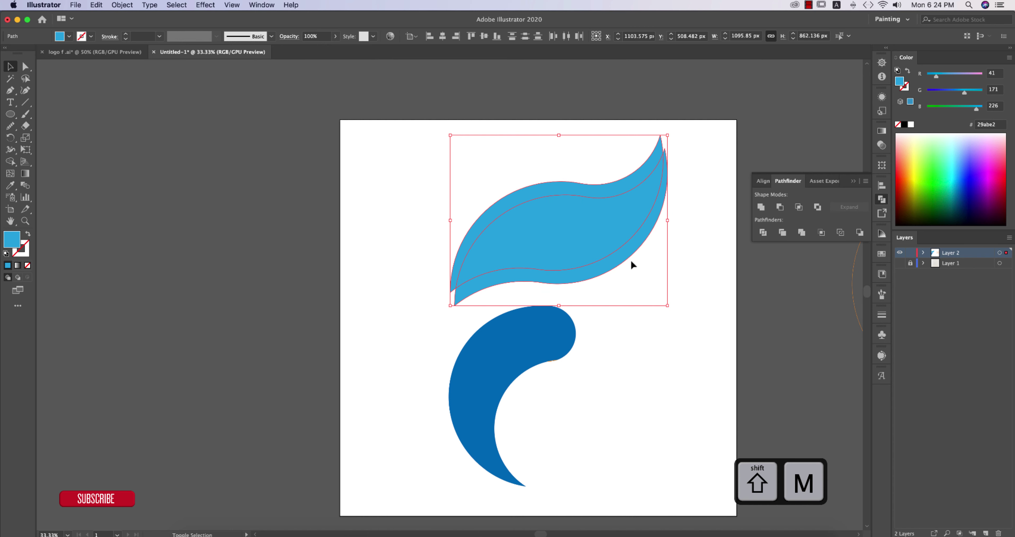
{"action": "left_click", "coordinate": [609, 193], "text": "alt"}
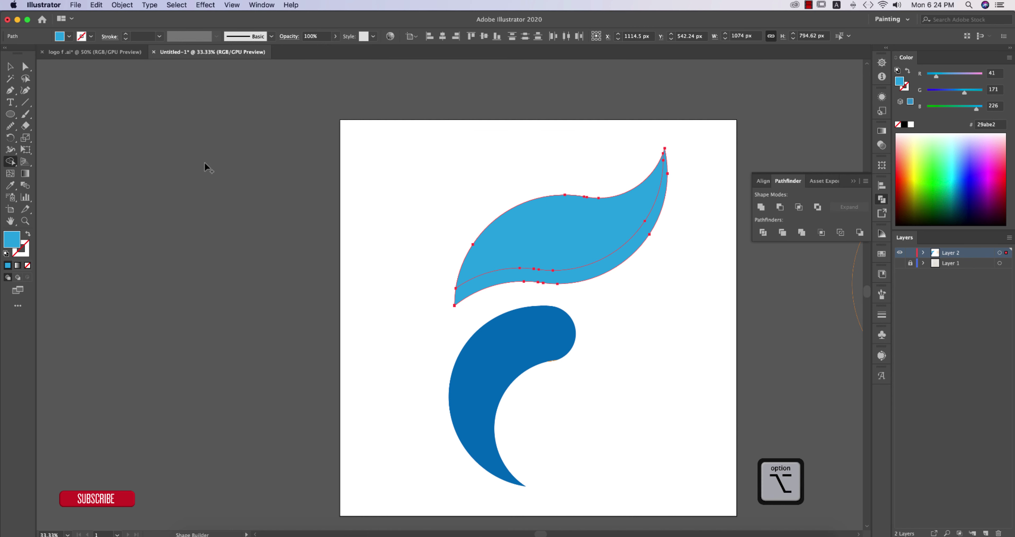
{"action": "left_click", "coordinate": [10, 66]}
{"action": "key", "text": "super+shift+a"}
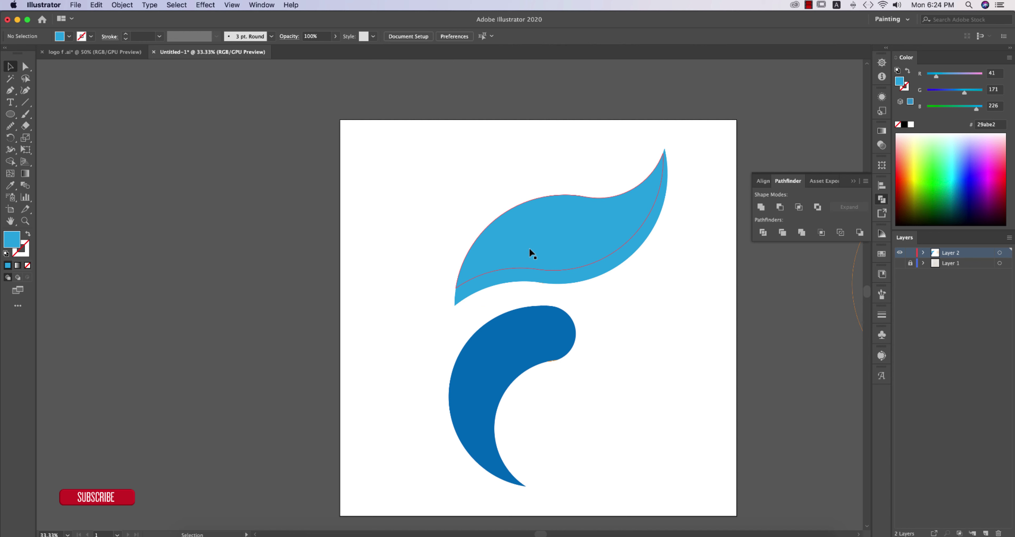
Duplicate the darker blue lower shape slightly downward and trim the excess regions at its pointed tip with Shape Builder
{"action": "left_click", "coordinate": [551, 335]}
{"action": "mouse_move", "coordinate": [529, 354]}
{"action": "left_mouse_down"}
{"action": "mouse_move", "coordinate": [540, 359]}
{"action": "mouse_move", "coordinate": [531, 351]}
{"action": "mouse_move", "coordinate": [529, 365]}
{"action": "left_mouse_up"}
{"action": "key", "text": "shift+m"}
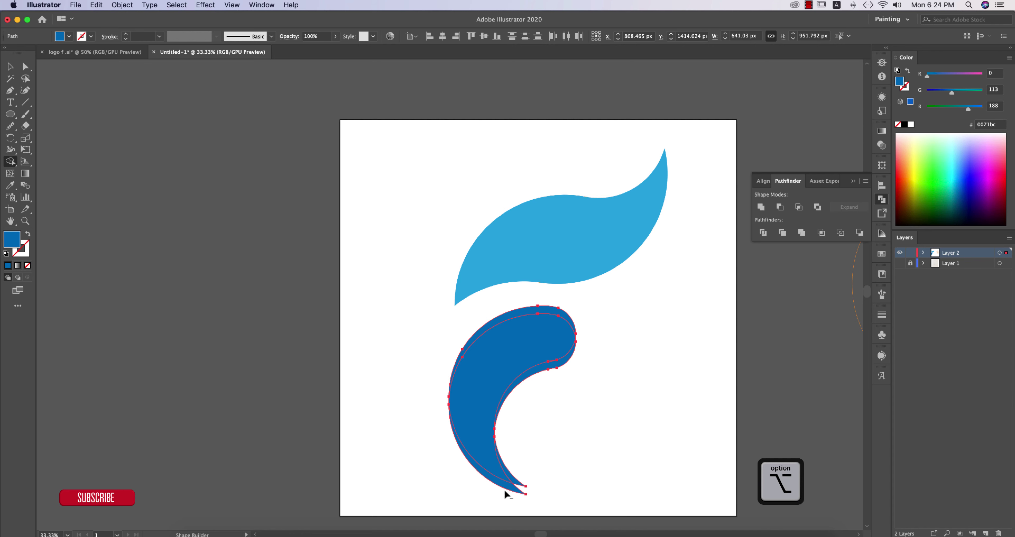
{"action": "left_click", "coordinate": [516, 482], "text": "alt"}
{"action": "key", "text": "v"}
{"action": "left_click", "coordinate": [642, 384]}
{"action": "left_click_drag", "start_coordinate": [551, 345], "coordinate": [431, 332]}
{"action": "key", "text": "super+z"}
{"action": "left_click", "coordinate": [642, 380]}
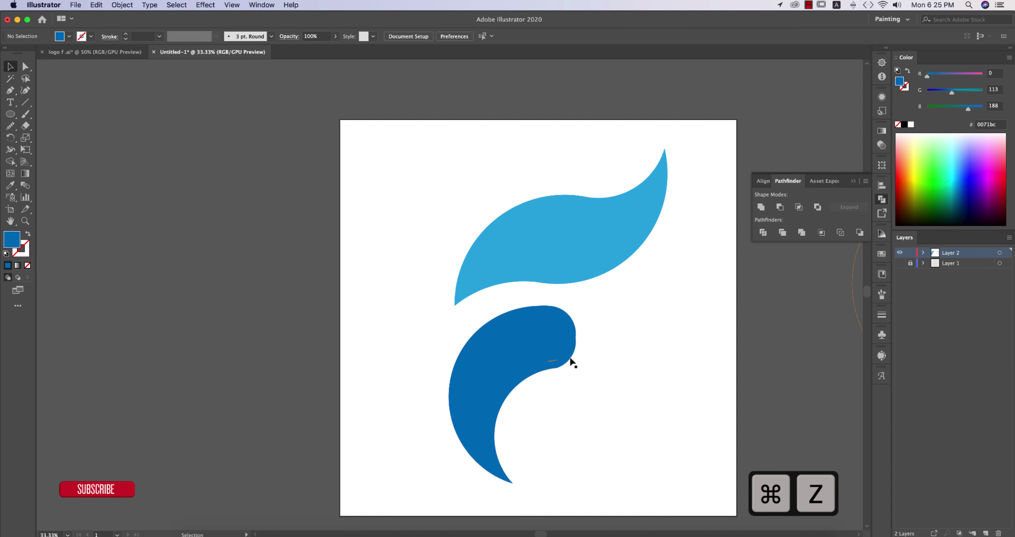
Swap the leftover orange-outlined sliver's fill and stroke, and unite it with the main piece of the lower shape
{"action": "scroll", "coordinate": [566, 356], "scroll_direction": "up", "scroll_amount": 6}
{"action": "left_click", "coordinate": [457, 409]}
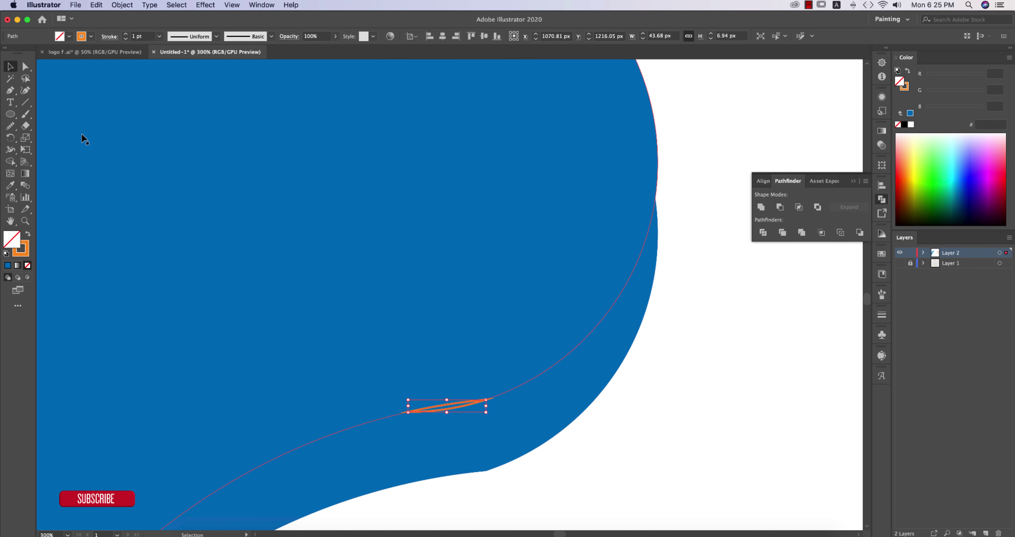
{"action": "left_click", "coordinate": [27, 235]}
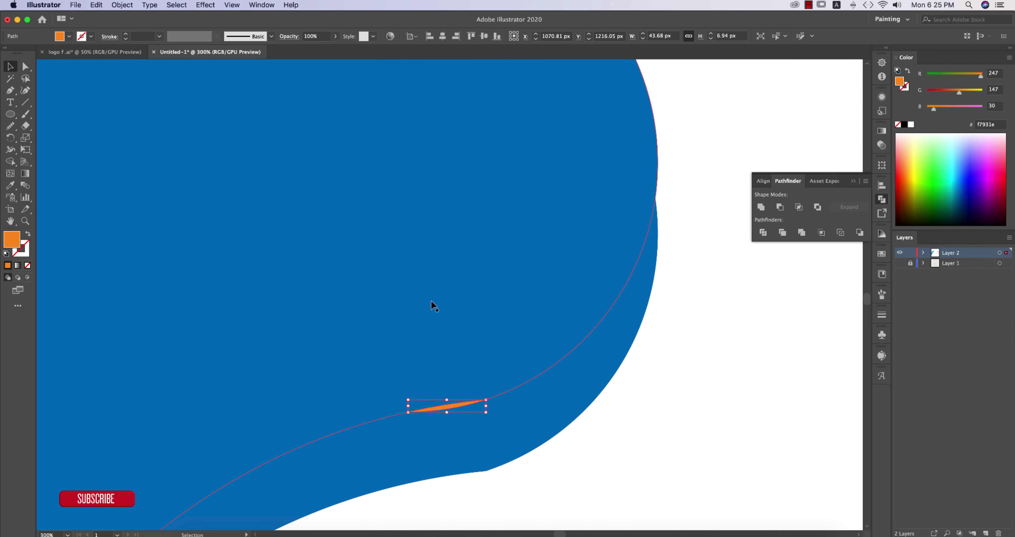
{"action": "left_click", "coordinate": [479, 311], "text": "shift"}
{"action": "left_click", "coordinate": [763, 233]}
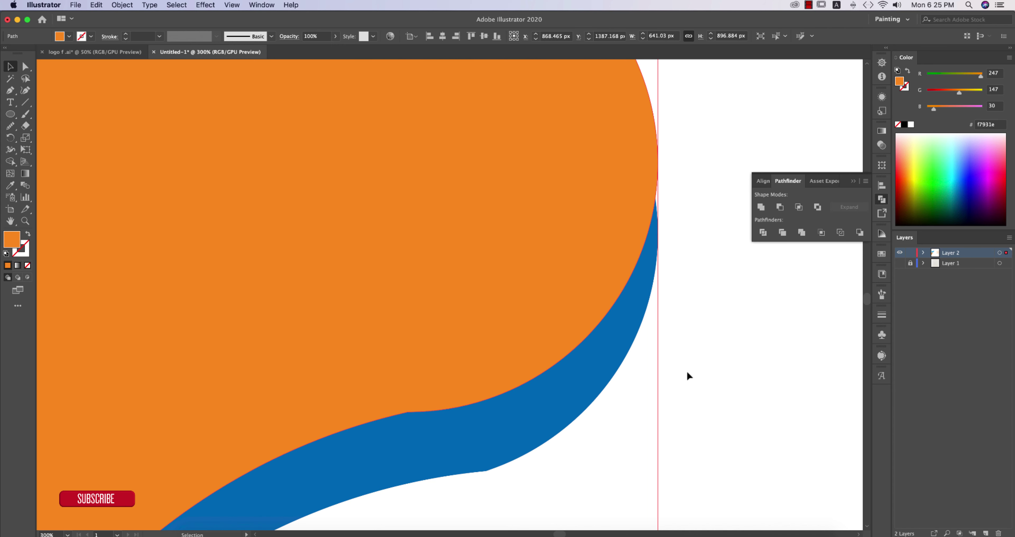
Fill the united main piece of the lower shape with darker blue #0071BC
{"action": "scroll", "coordinate": [687, 370], "scroll_direction": "down", "scroll_amount": 2}
{"action": "key", "text": "i"}
{"action": "left_click", "coordinate": [69, 36]}
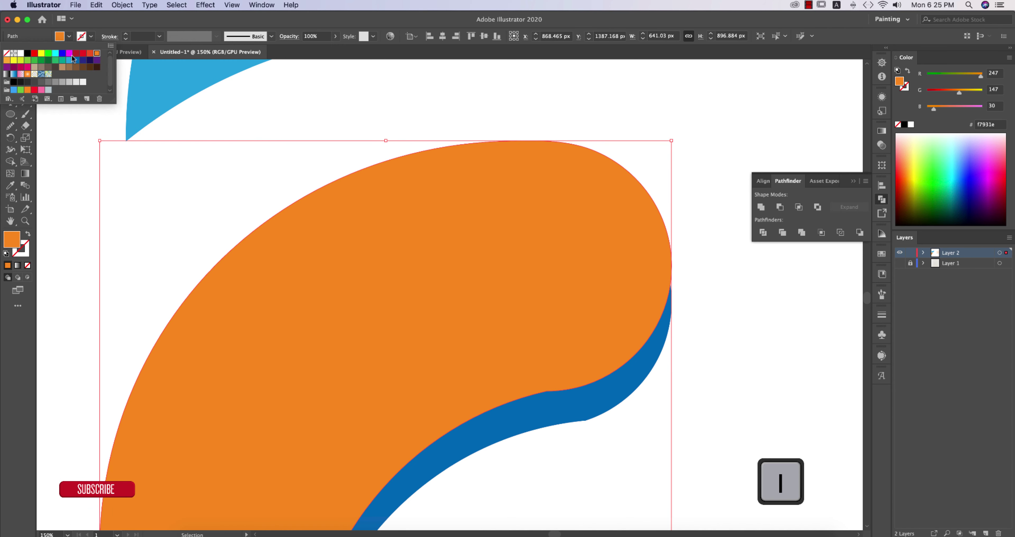
{"action": "left_click", "coordinate": [76, 60]}
{"action": "left_click", "coordinate": [757, 403]}
{"action": "left_click", "coordinate": [747, 408]}
{"action": "scroll", "coordinate": [703, 409], "scroll_direction": "down", "scroll_amount": 3}
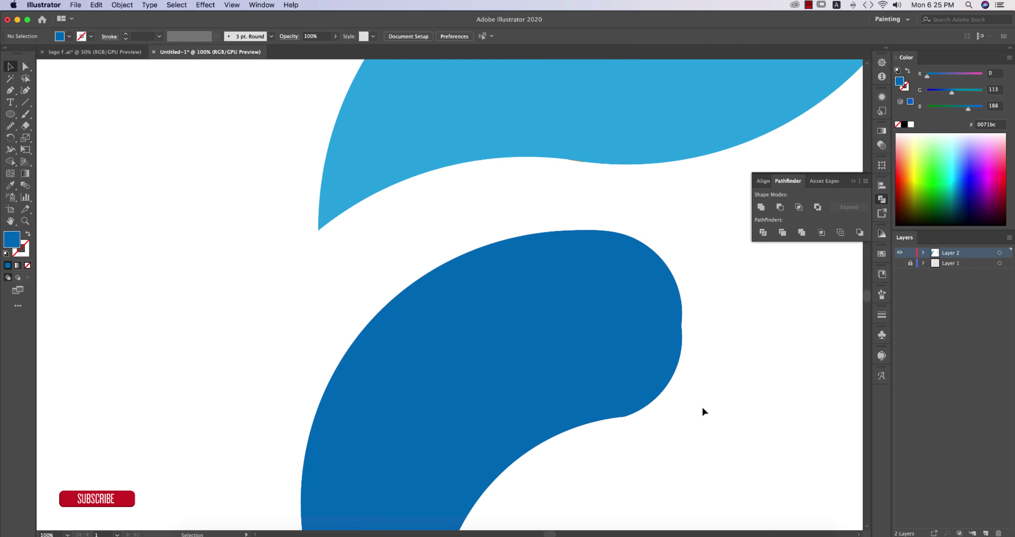
{"action": "scroll", "coordinate": [751, 421], "scroll_direction": "down", "scroll_amount": 2}
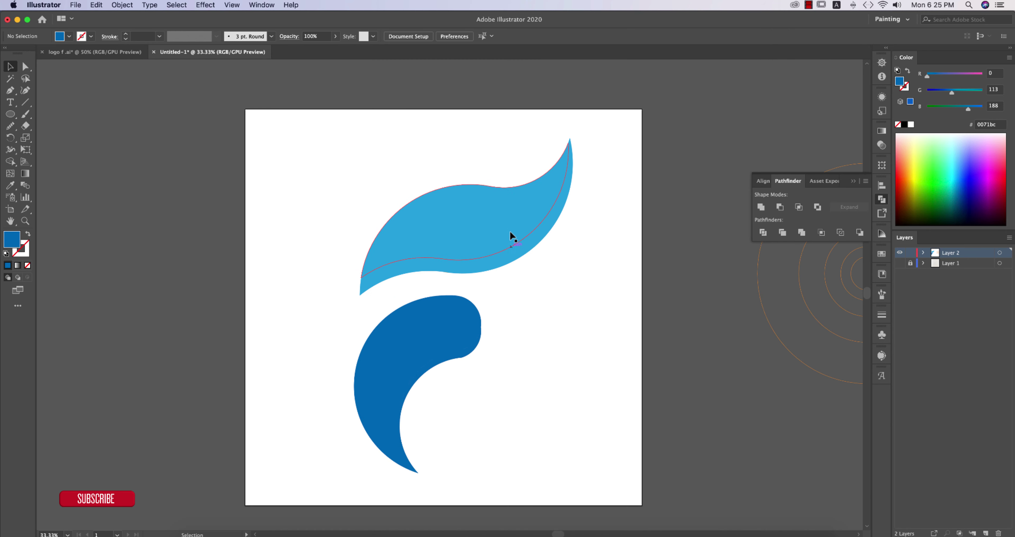
Copy the finished gradient logo from the logo f.ai document into Untitled-1, place it beside the artboard and ungroup it
{"action": "left_click", "coordinate": [521, 232]}
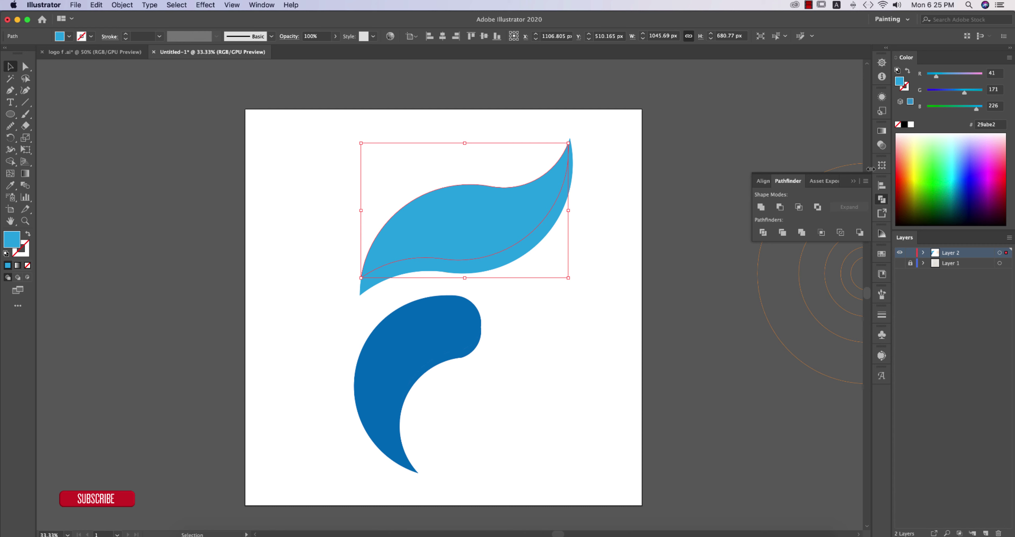
{"action": "left_click", "coordinate": [881, 133]}
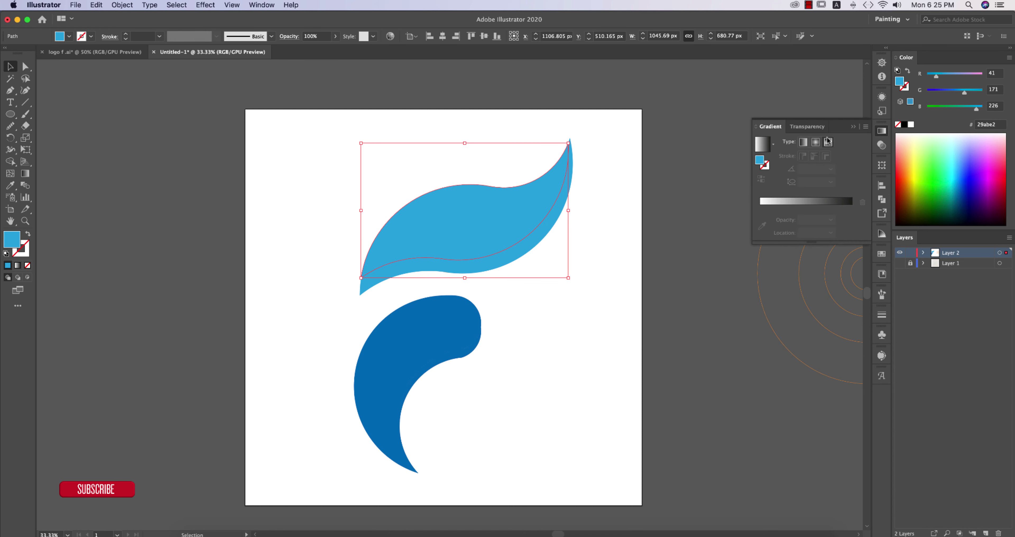
{"action": "left_click", "coordinate": [118, 55]}
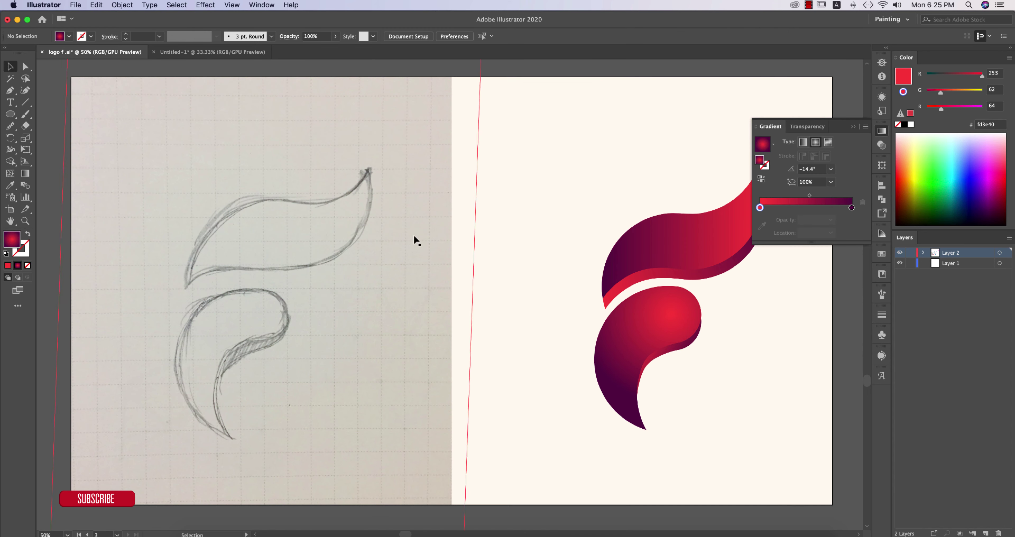
{"action": "left_click", "coordinate": [698, 244]}
{"action": "mouse_move", "coordinate": [700, 244]}
{"action": "left_mouse_down"}
{"action": "mouse_move", "coordinate": [276, 75]}
{"action": "mouse_move", "coordinate": [250, 54]}
{"action": "mouse_move", "coordinate": [206, 253]}
{"action": "mouse_move", "coordinate": [150, 243]}
{"action": "left_mouse_up"}
{"action": "left_click", "coordinate": [231, 285]}
{"action": "left_click", "coordinate": [157, 233]}
{"action": "right_click", "coordinate": [166, 230]}
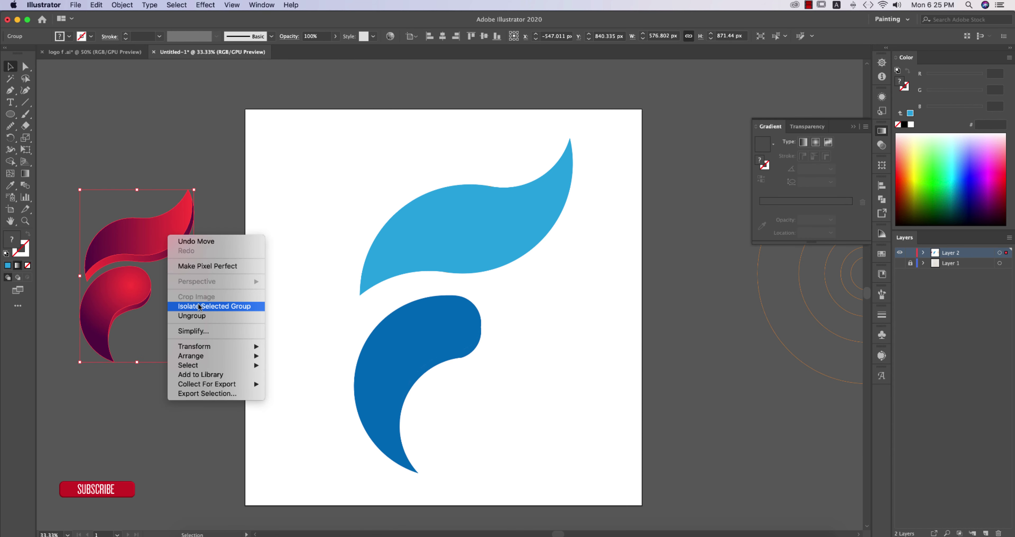
{"action": "left_click", "coordinate": [236, 317]}
Apply the reference logo's linear purple-to-red gradient to both pieces of the upper shape
{"action": "left_click", "coordinate": [444, 226]}
{"action": "key", "text": "i"}
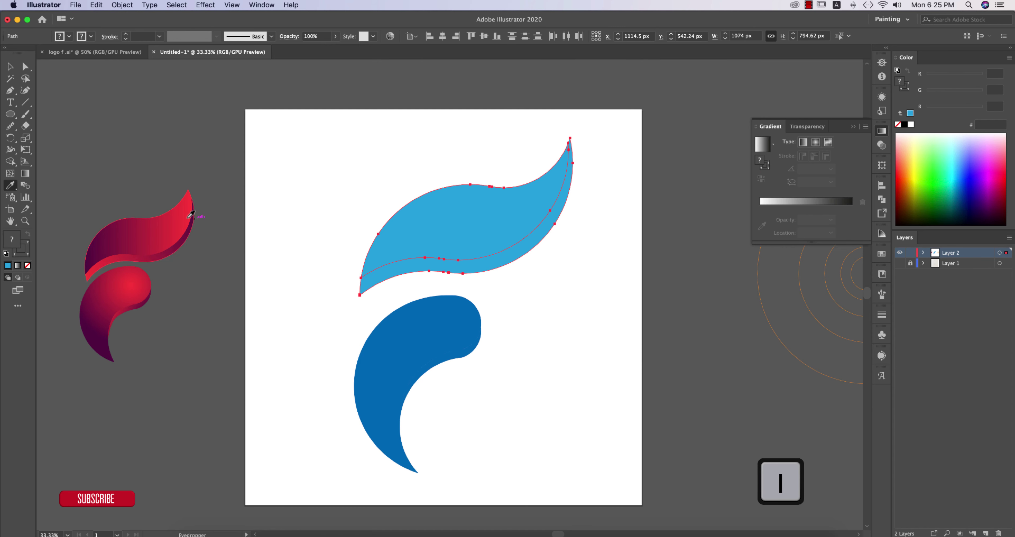
{"action": "left_click", "coordinate": [159, 225]}
{"action": "left_click", "coordinate": [10, 66]}
Reverse the gradient on the strip along the upper shape's lower edge
{"action": "left_click", "coordinate": [499, 268]}
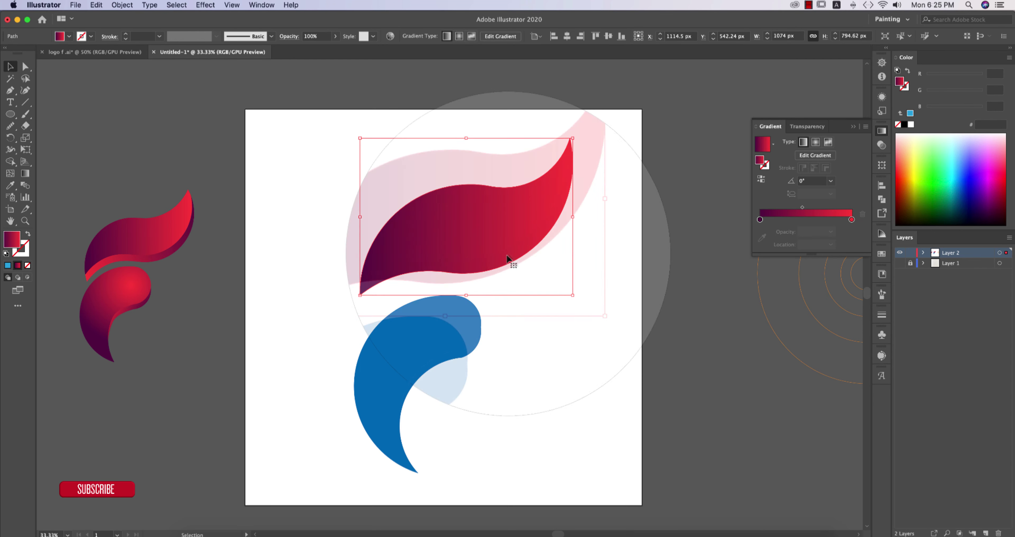
{"action": "left_click", "coordinate": [762, 179]}
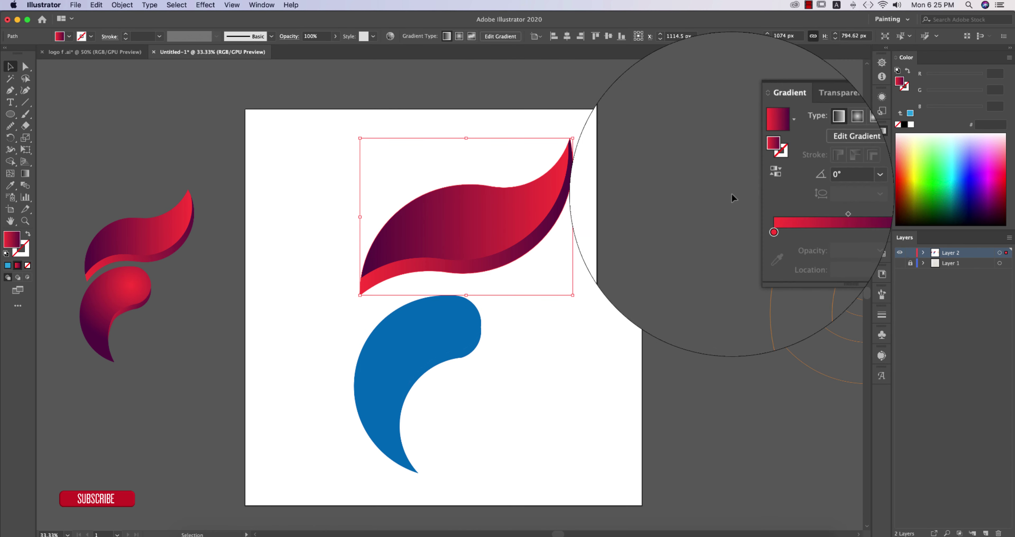
{"action": "left_click", "coordinate": [606, 242]}
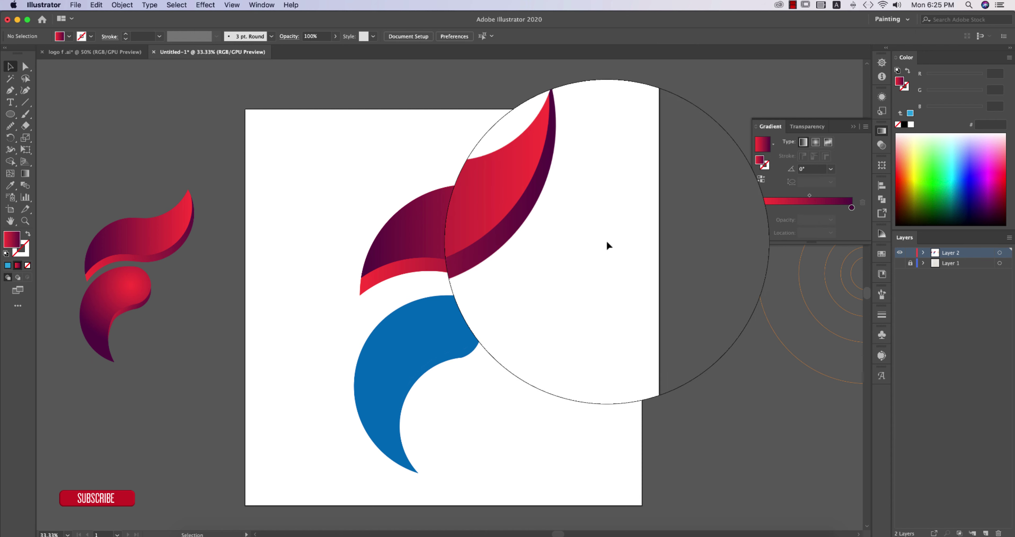
Apply the upper shape's purple-to-red gradient to the main piece of the lower shape
{"action": "left_click", "coordinate": [451, 341]}
{"action": "key", "text": "i"}
{"action": "left_click", "coordinate": [399, 210]}
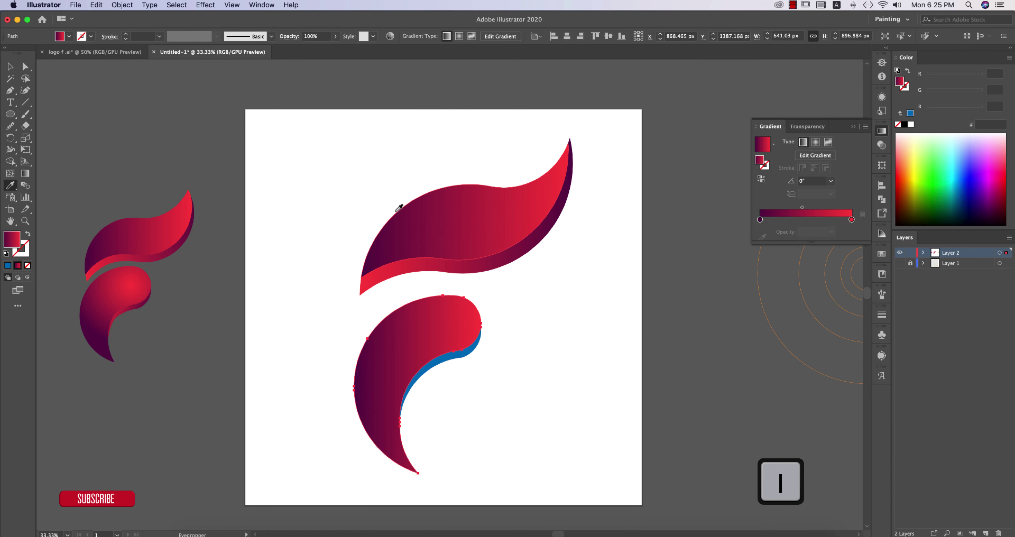
{"action": "left_click", "coordinate": [10, 68]}
Apply the same linear gradient to the blue strip of the lower shape and reverse its direction
{"action": "left_click", "coordinate": [468, 357]}
{"action": "key", "text": "i"}
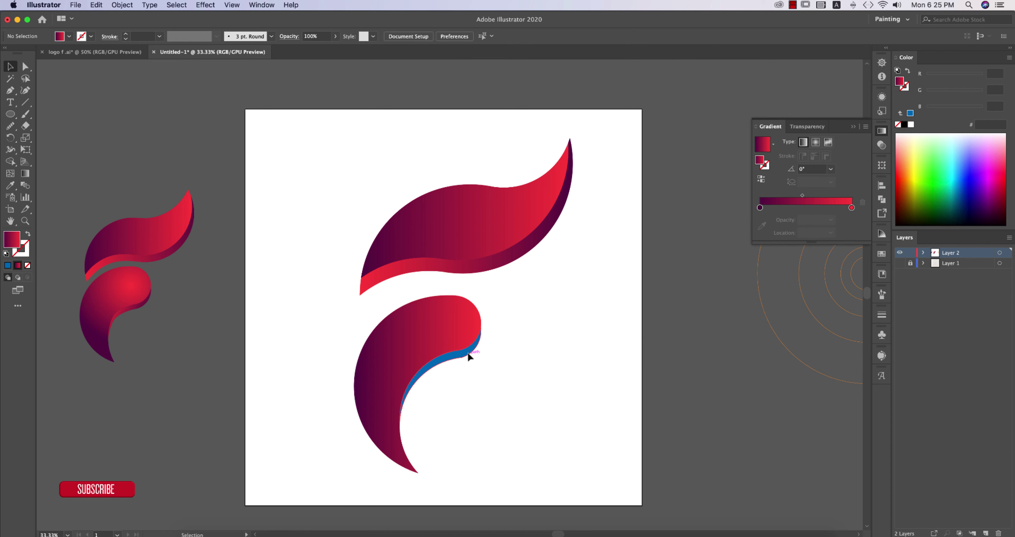
{"action": "left_click", "coordinate": [452, 323]}
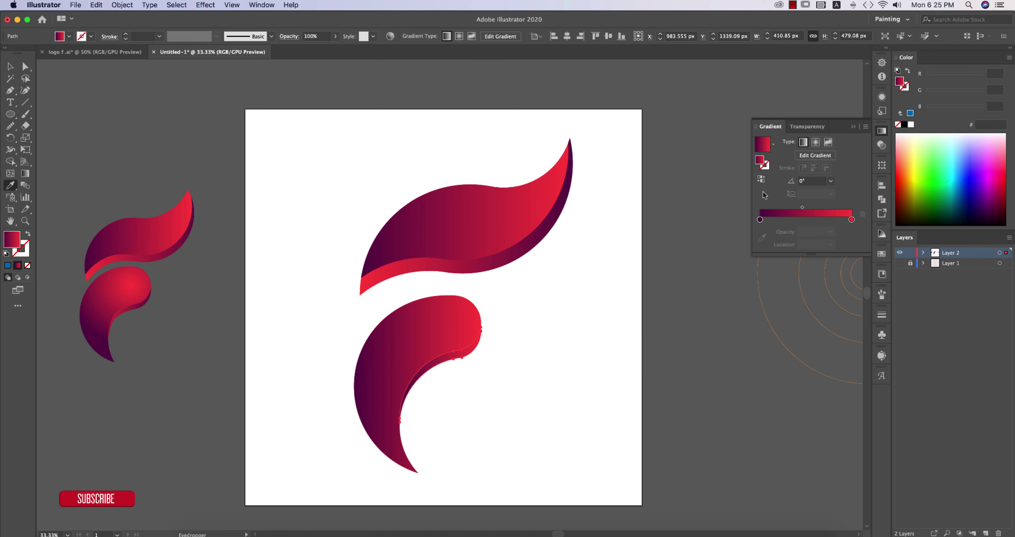
{"action": "left_click", "coordinate": [761, 179]}
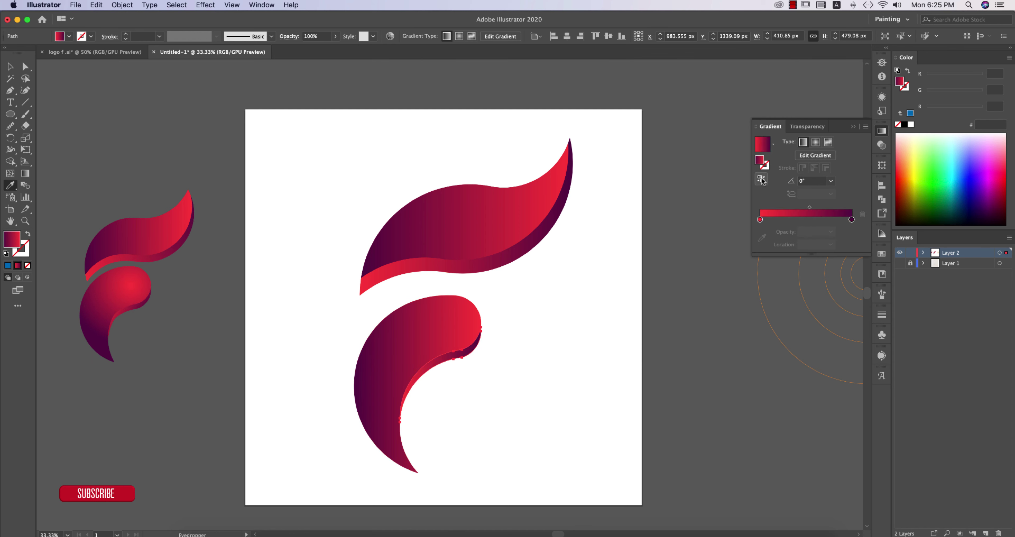
{"action": "left_click", "coordinate": [613, 400]}
{"action": "scroll", "coordinate": [613, 394], "scroll_direction": "down", "scroll_amount": 1}
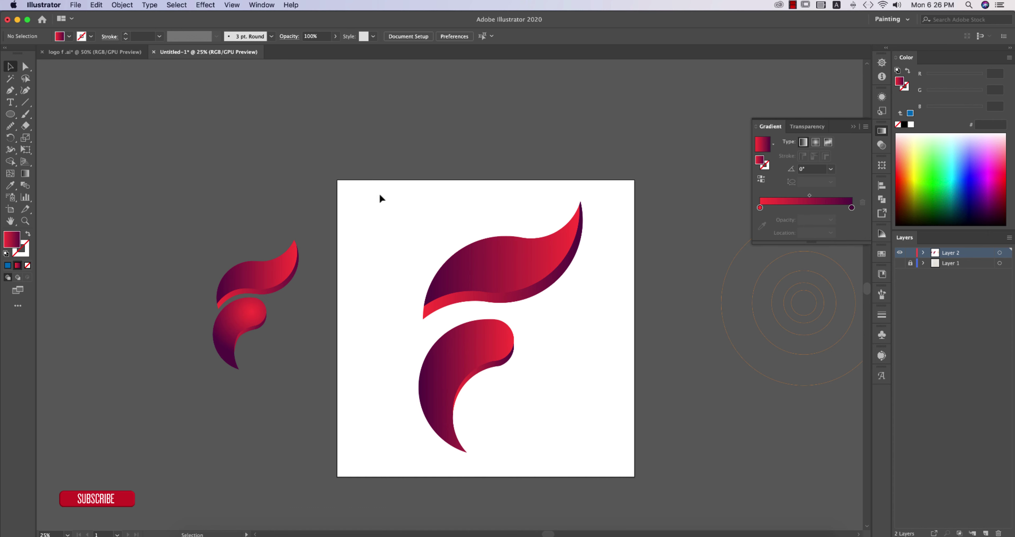
Review the rebuilt logo against the sketch and finished version in the logo f.ai document
{"action": "left_click_drag", "start_coordinate": [616, 429], "coordinate": [612, 426]}
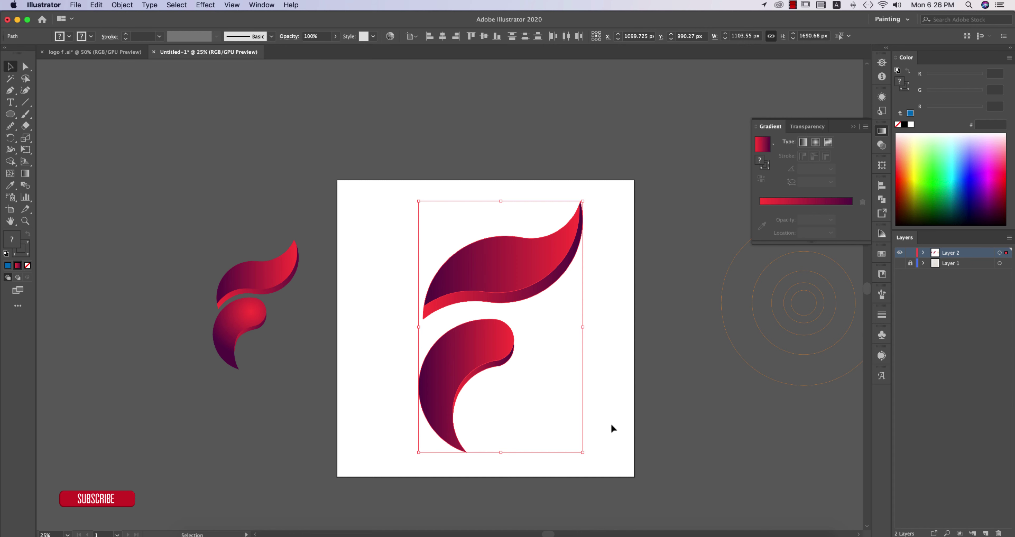
{"action": "left_click", "coordinate": [601, 413]}
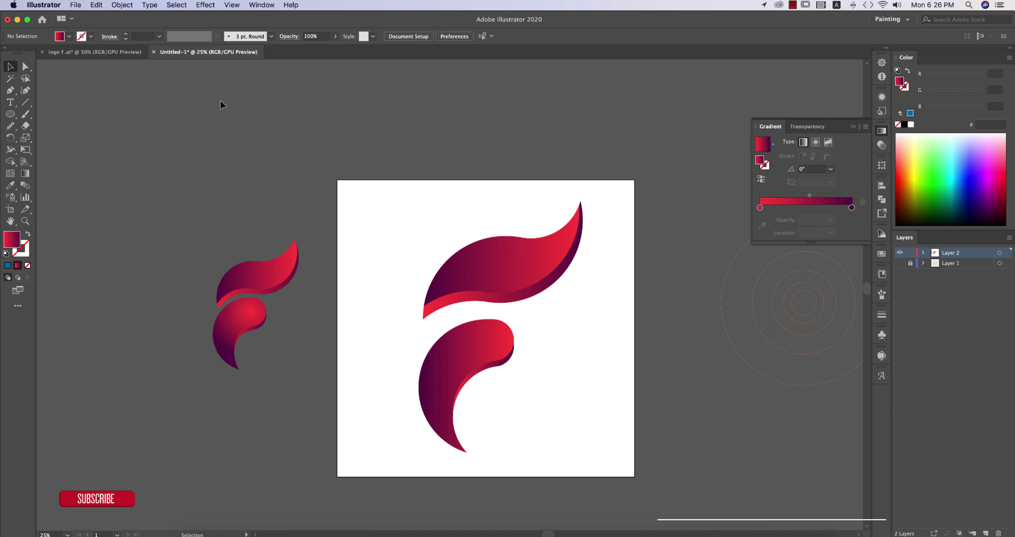
{"action": "left_click", "coordinate": [99, 53]}
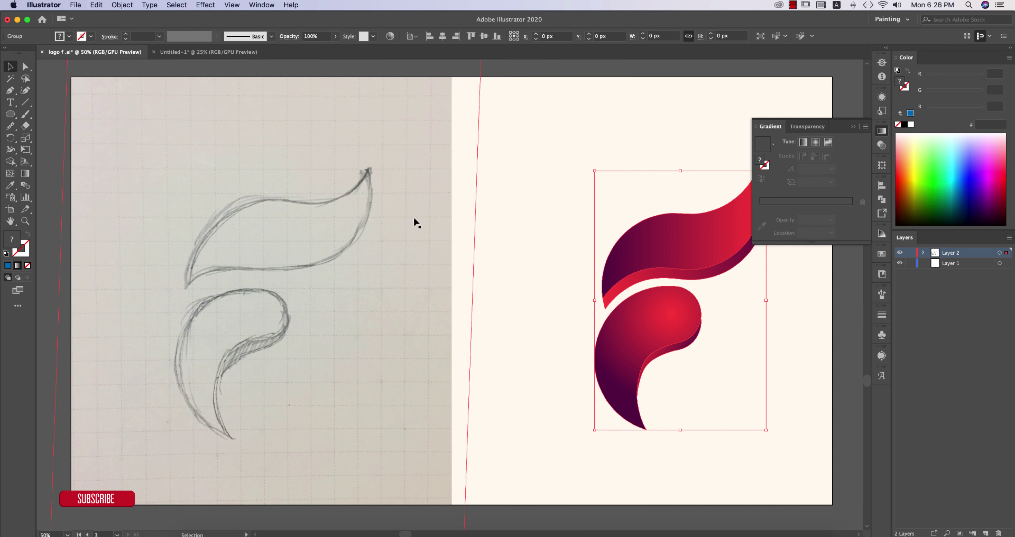
{"action": "left_click", "coordinate": [851, 183]}
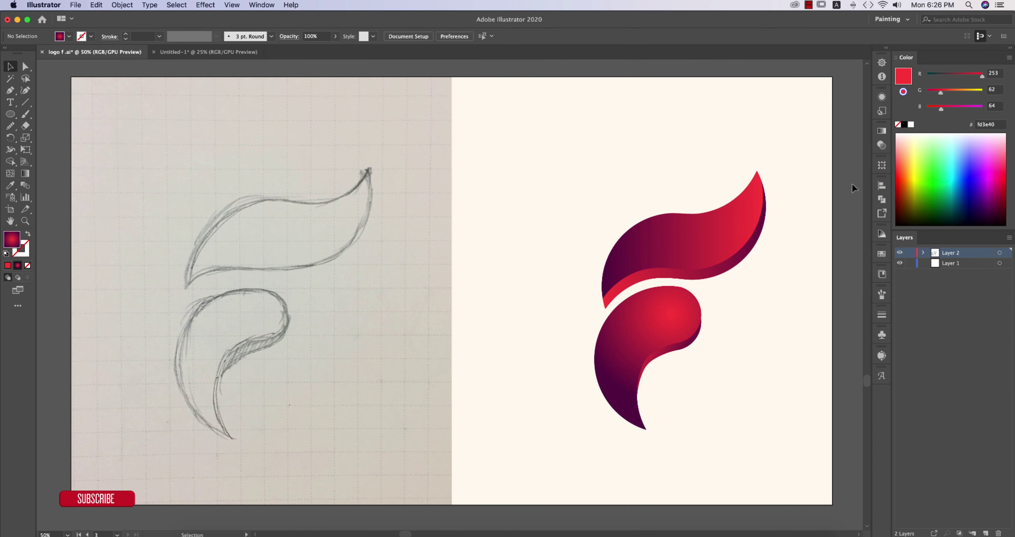